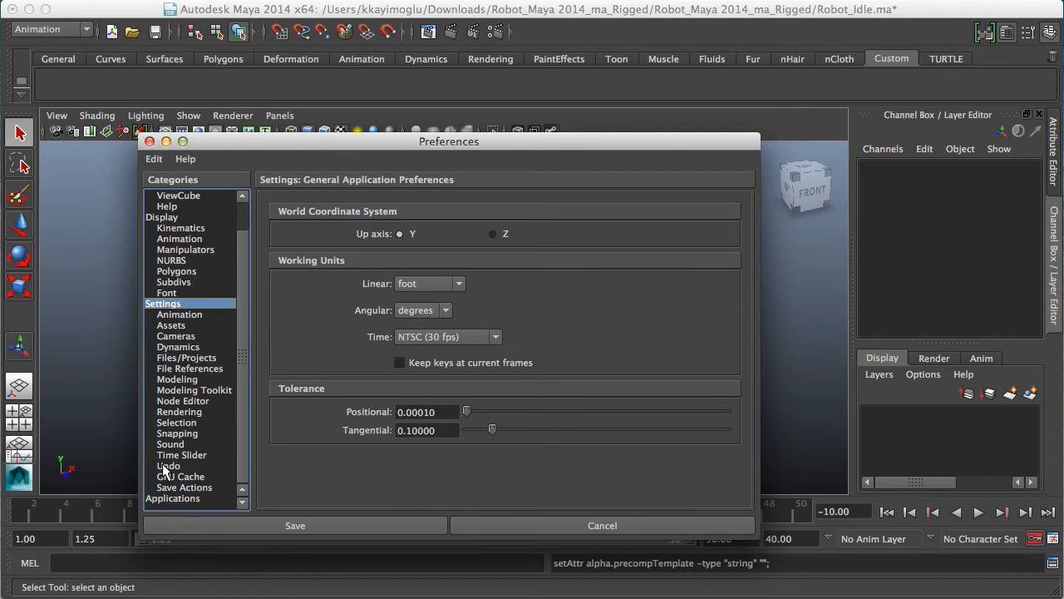
Step: Set the time slider's key tick size to 5 in the preferences and save them
click(181, 455)
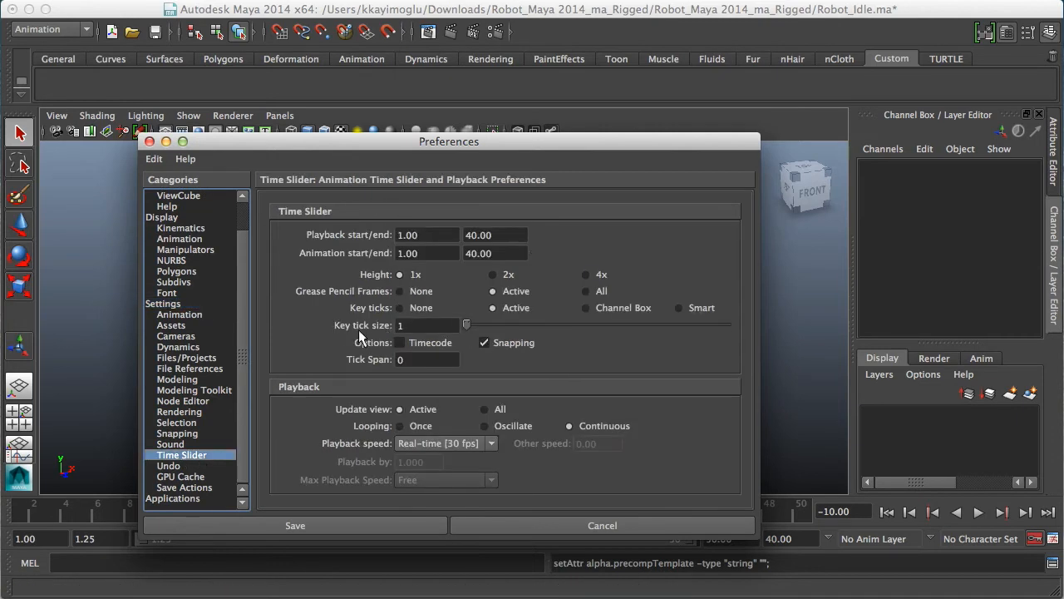
drag(467, 325, 720, 343)
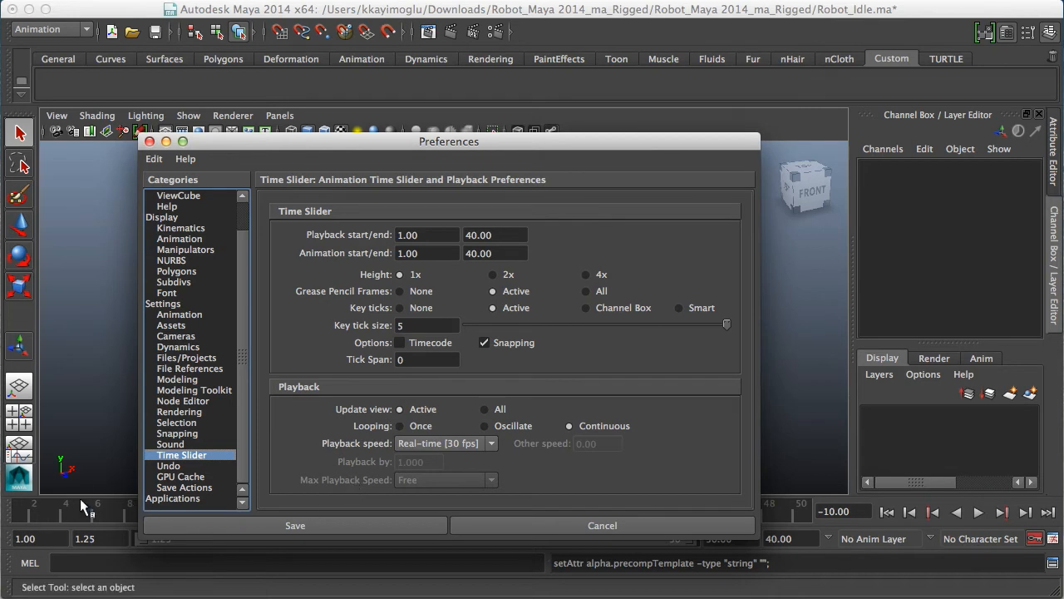
click(296, 526)
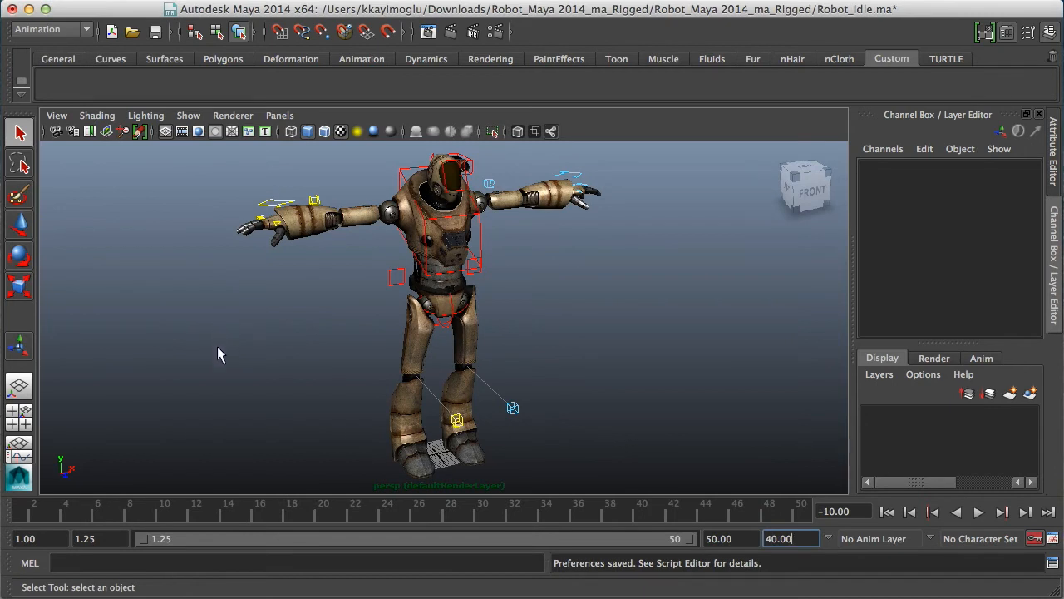
Step: Display only polygons in the perspective view and select all of the robot's geometry
click(415, 337)
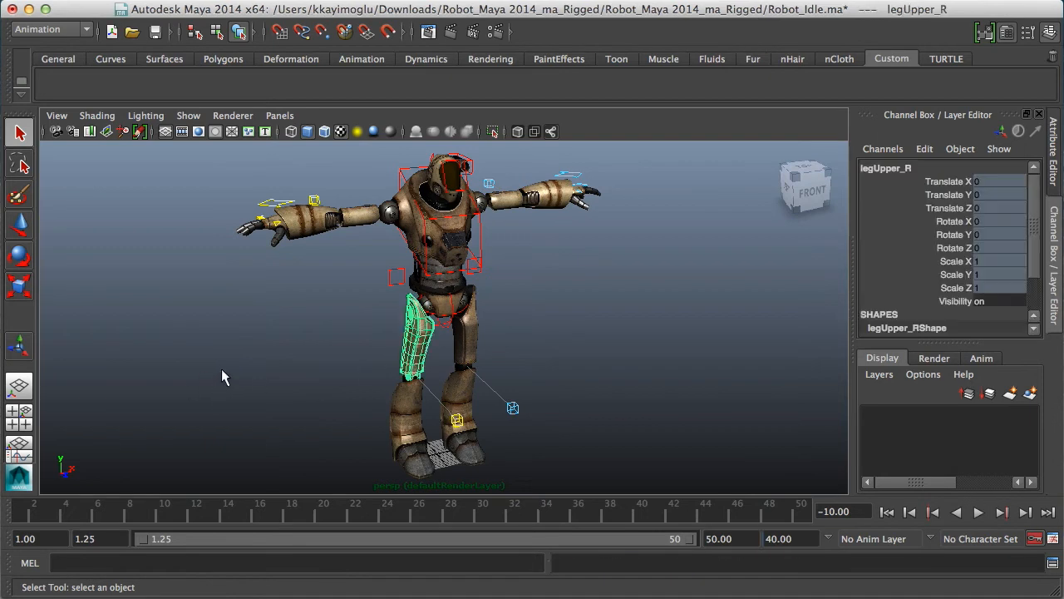
click(532, 320)
click(189, 117)
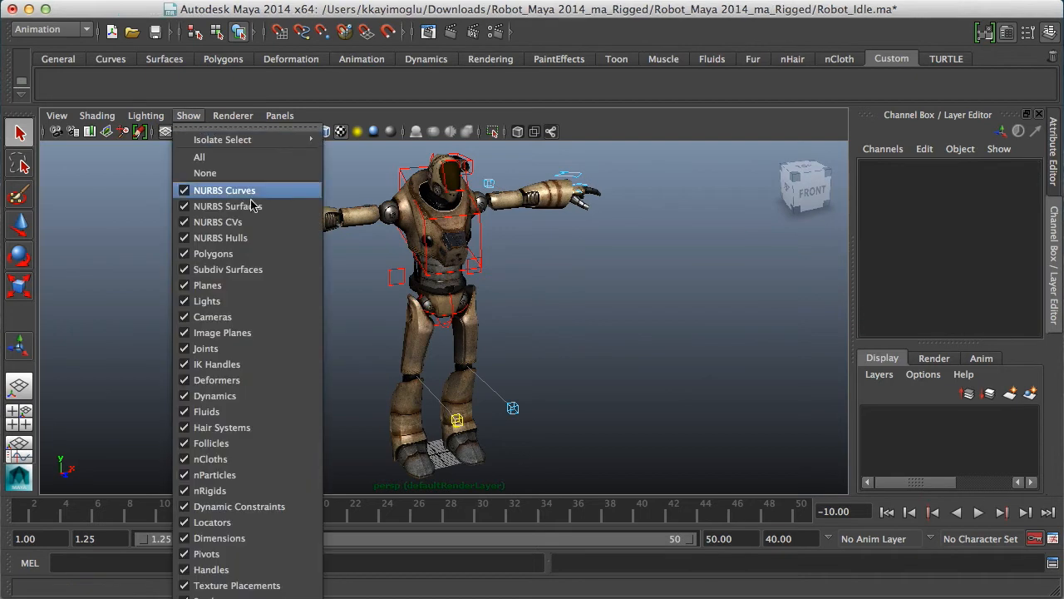
click(247, 176)
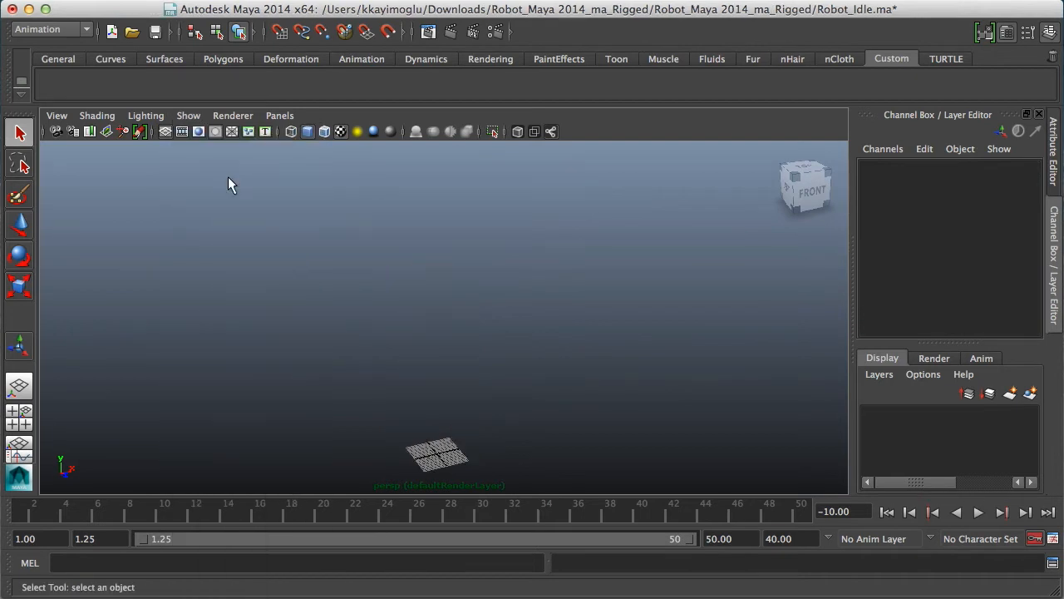
click(189, 116)
click(249, 253)
drag(231, 214, 727, 511)
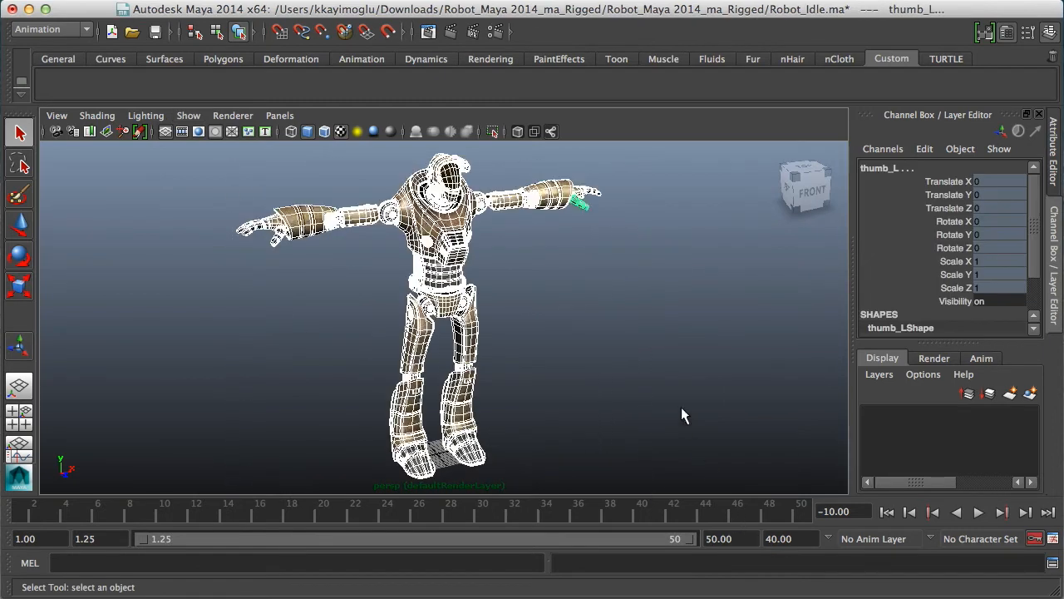
key(1)
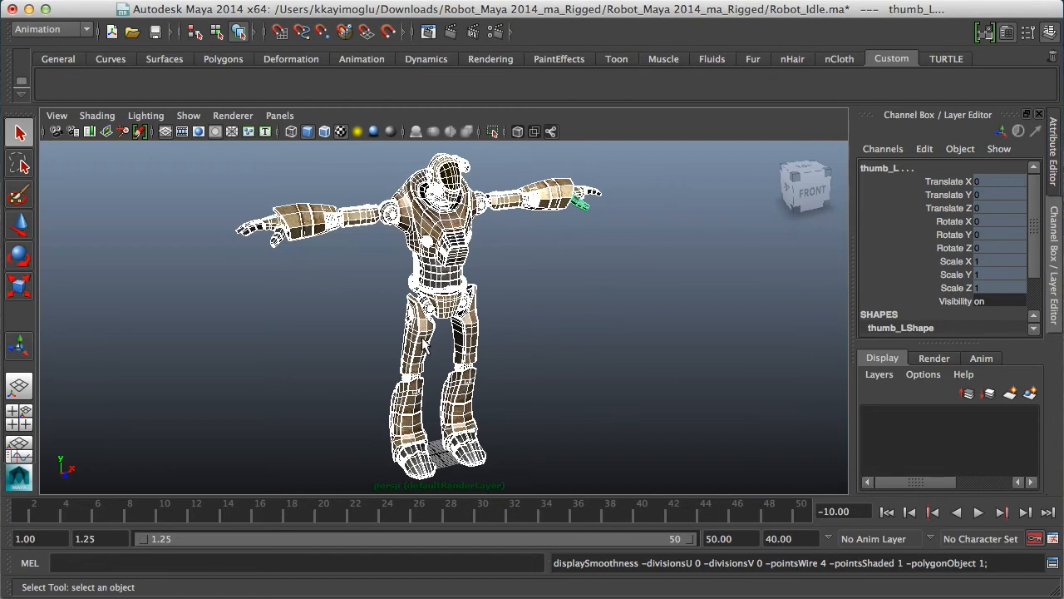
Step: Create a new display layer and add the selected robot geometry to it
click(1010, 392)
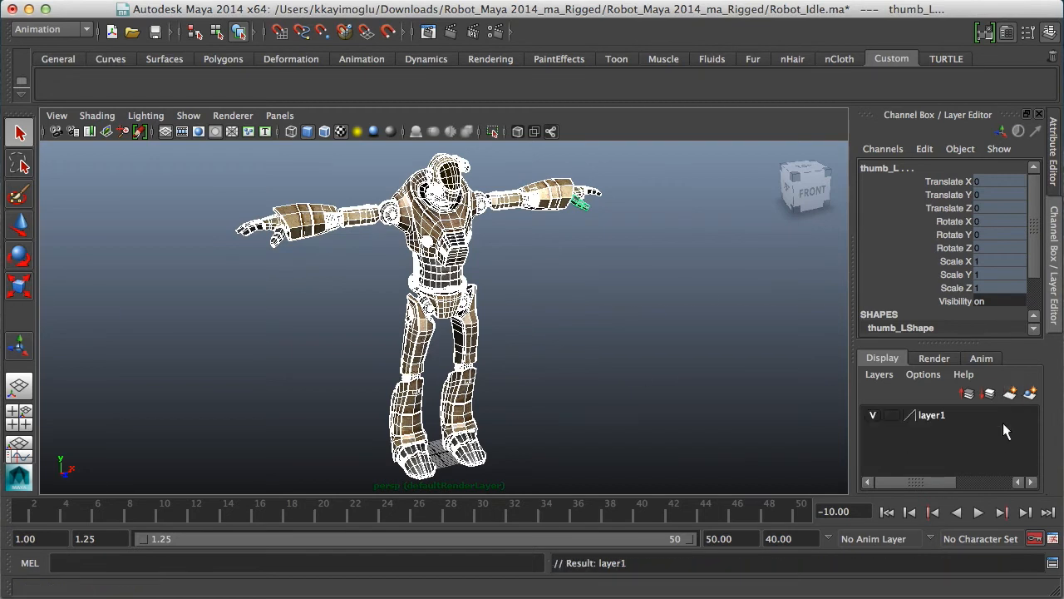
click(947, 415)
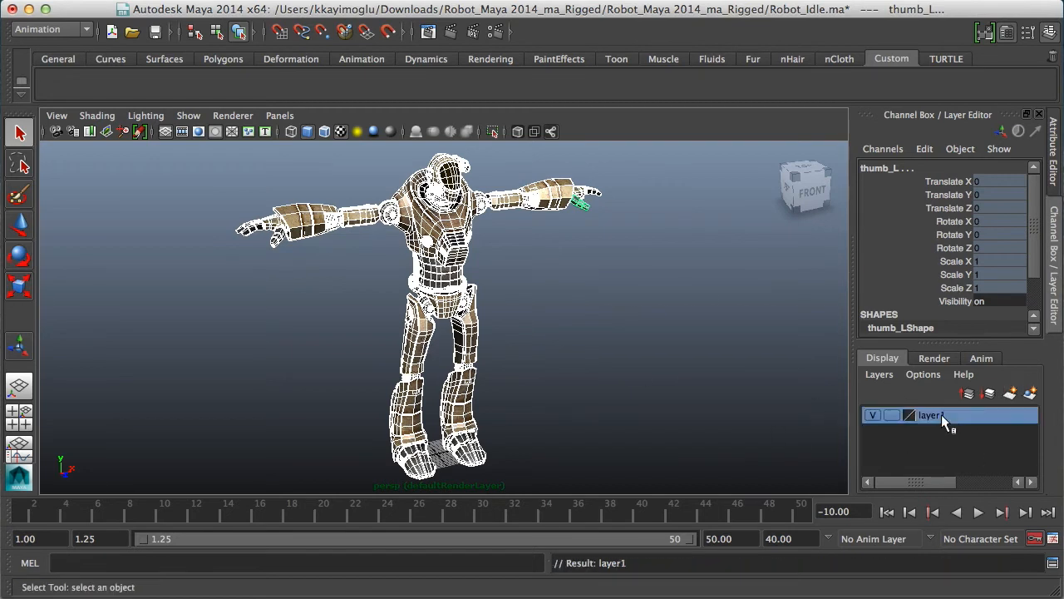
right_click(951, 416)
click(952, 441)
Step: Rename the new display layer to RobotGEO and save the change
double_click(931, 415)
click(308, 339)
double_click(309, 337)
text(Rob)
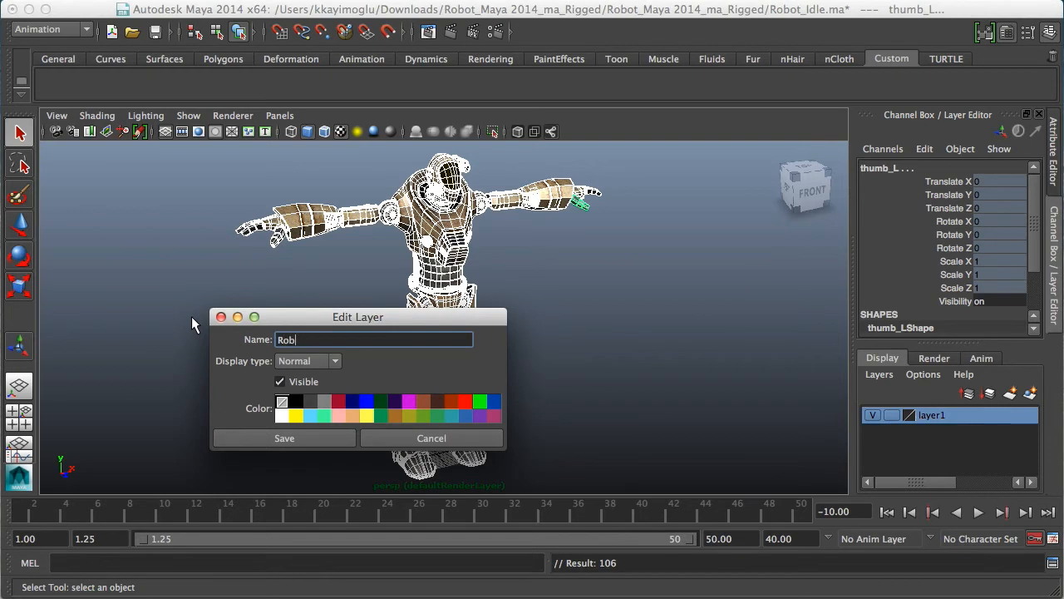
text(otGEO)
click(314, 438)
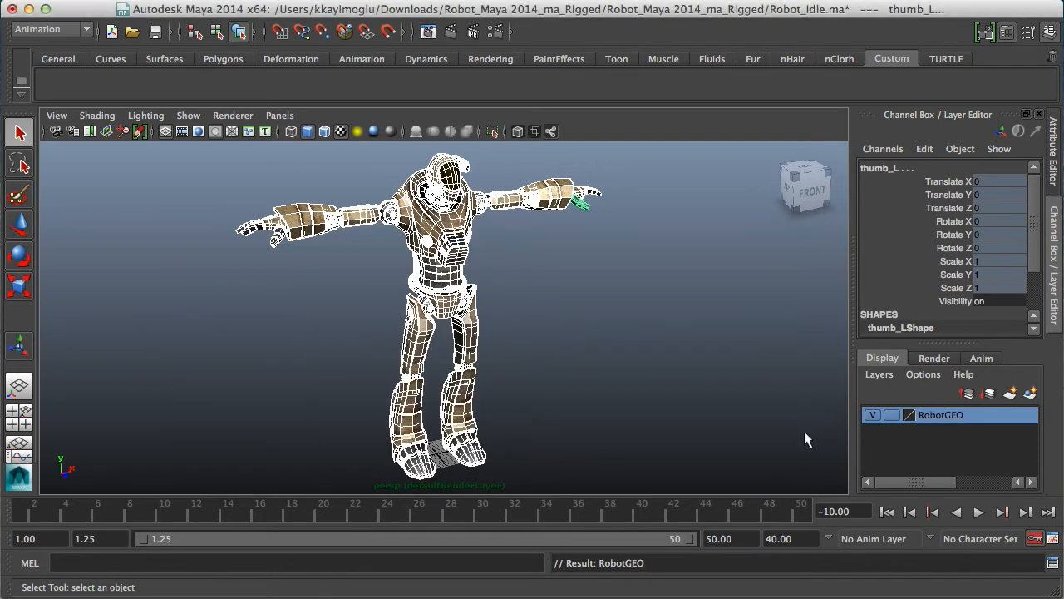
Step: Set the RobotGEO layer to Reference (R) so its geometry cannot be selected, and clear the selection
click(895, 416)
click(894, 416)
click(553, 333)
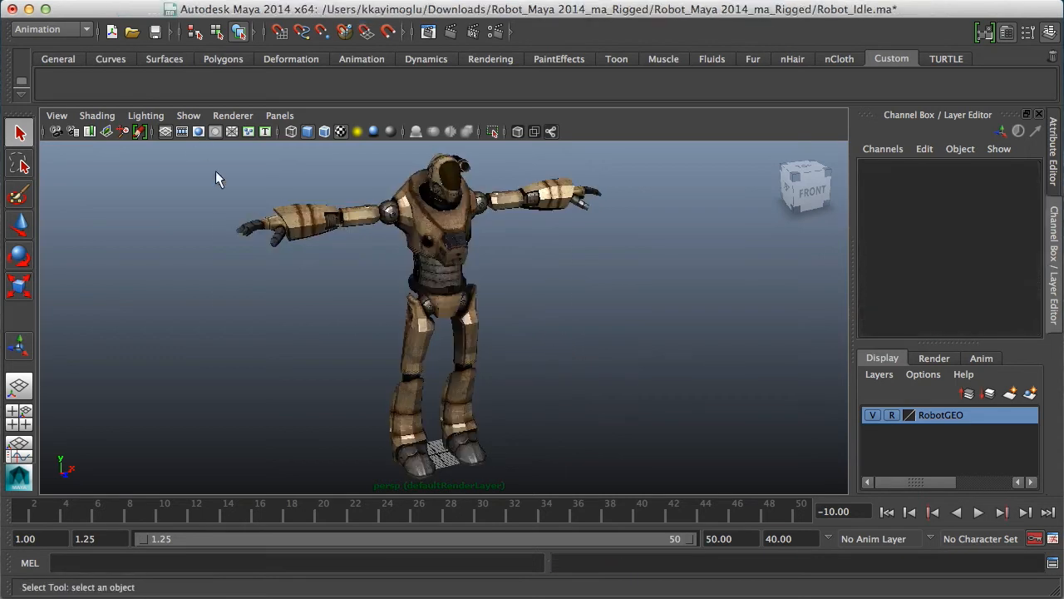
Step: Turn on the display of NURBS curves in the perspective view to bring back the rig controls
click(186, 116)
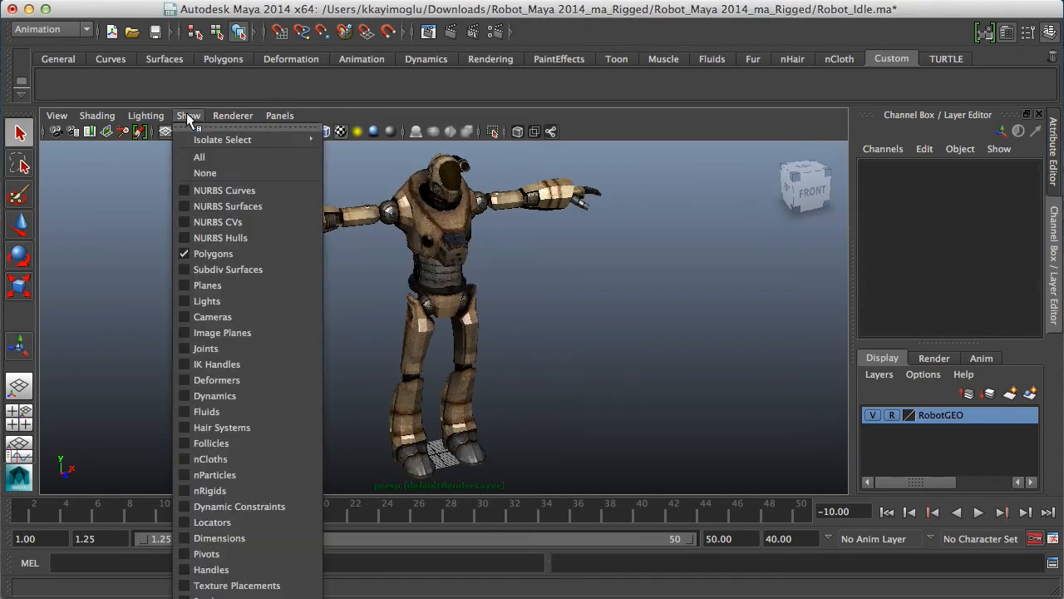
click(224, 190)
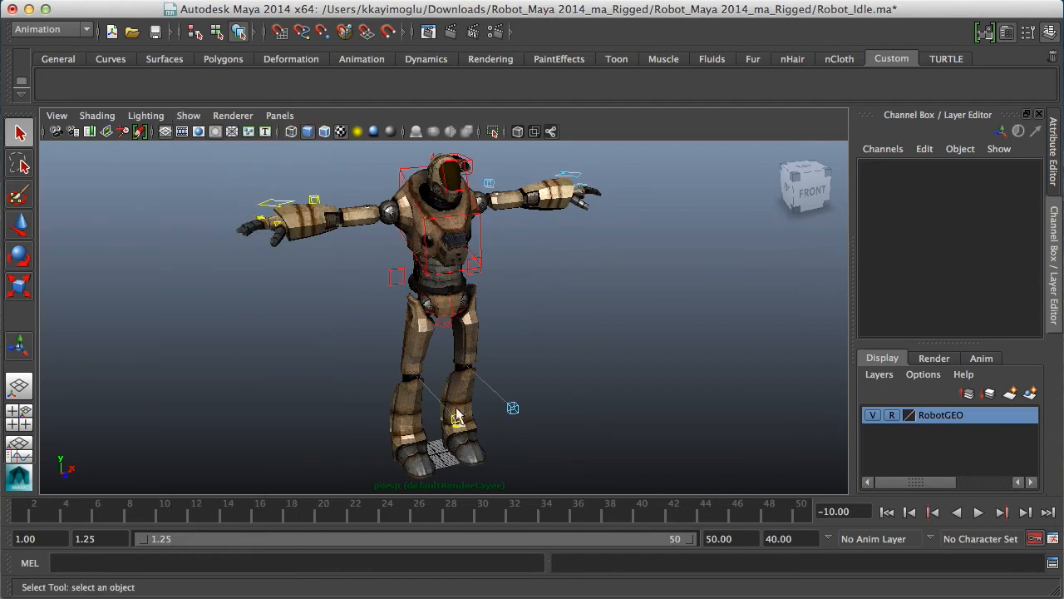
alt+drag(593, 373, 530, 387)
alt+right_drag(532, 394, 579, 399)
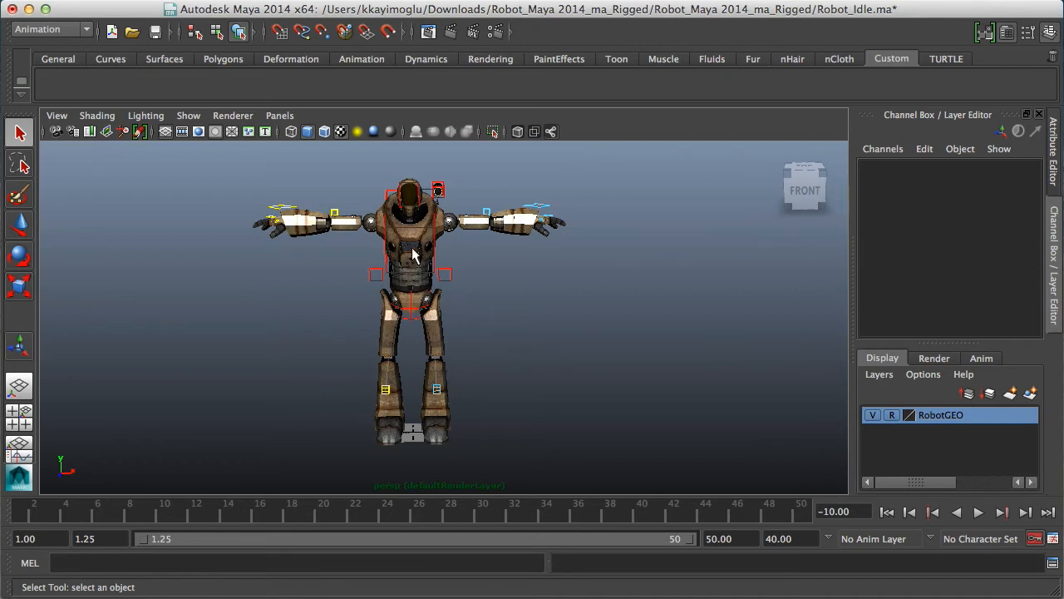
Step: Change the view arrangement to Two Panes Side by Side and frame the robot in the side view
key(space)
click(400, 188)
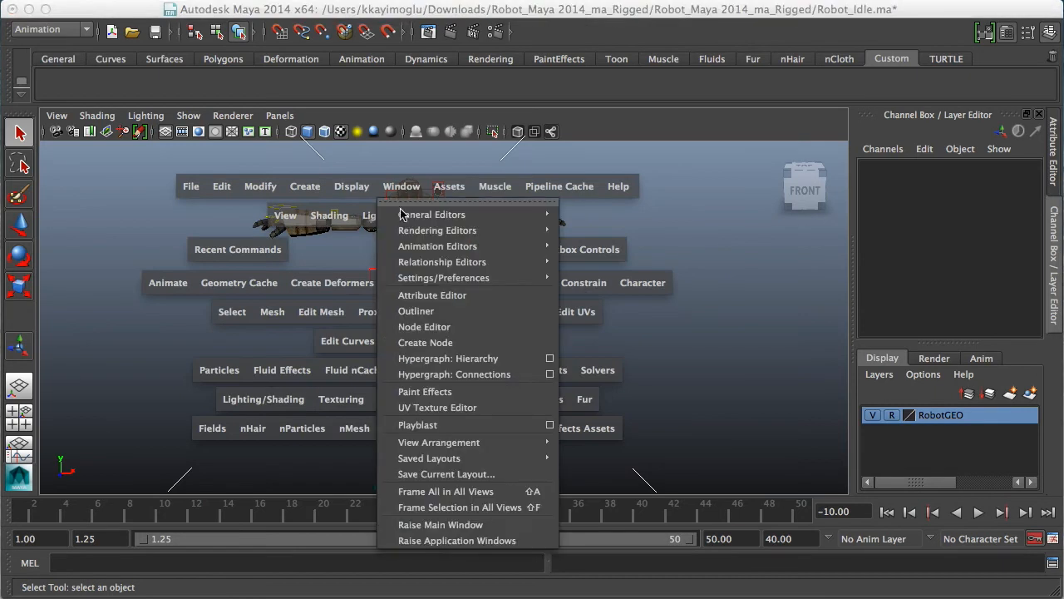
mouse_move(446, 446)
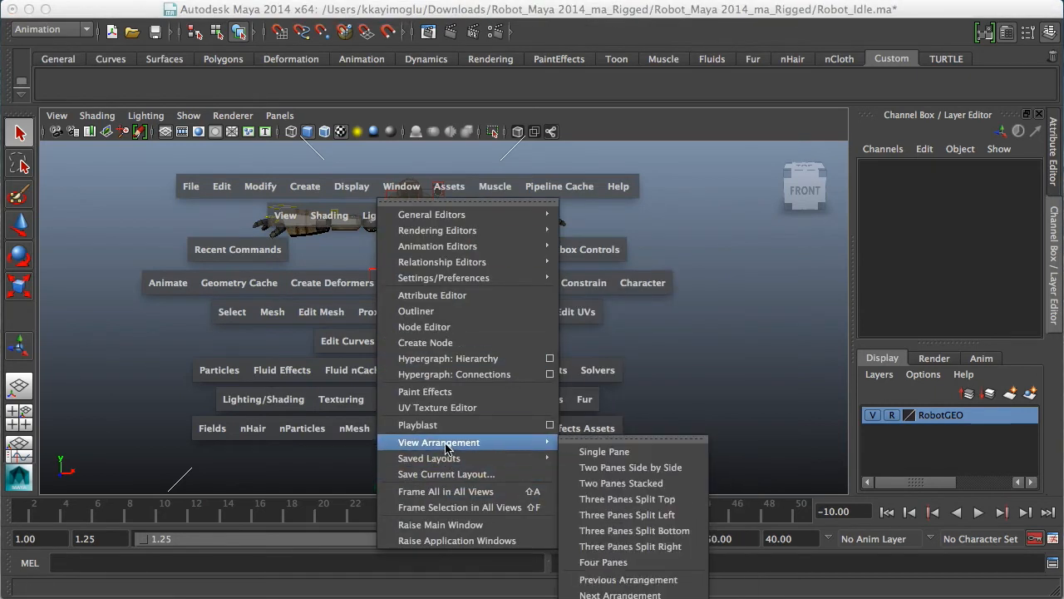
click(586, 468)
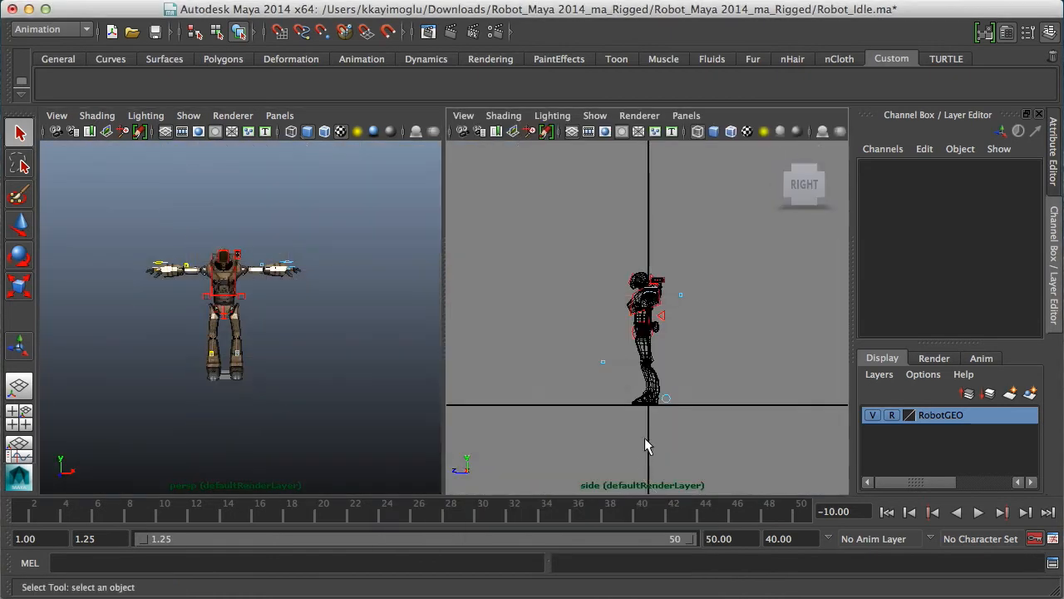
alt+right_drag(601, 403, 751, 406)
alt+middle_drag(731, 402, 732, 381)
alt+right_drag(749, 389, 764, 389)
alt+middle_drag(739, 374, 741, 368)
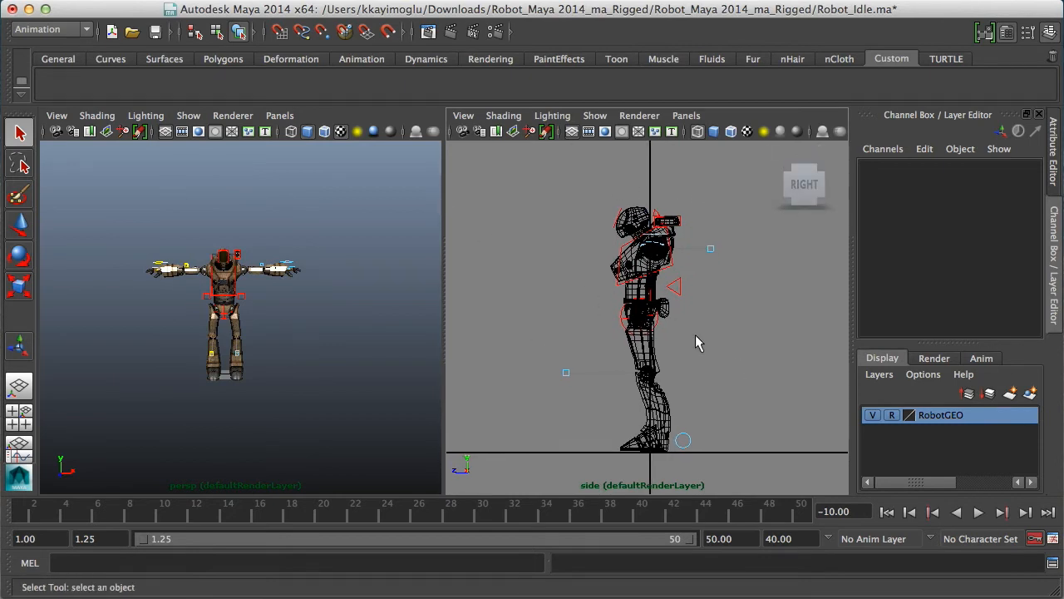
click(686, 115)
mouse_move(698, 161)
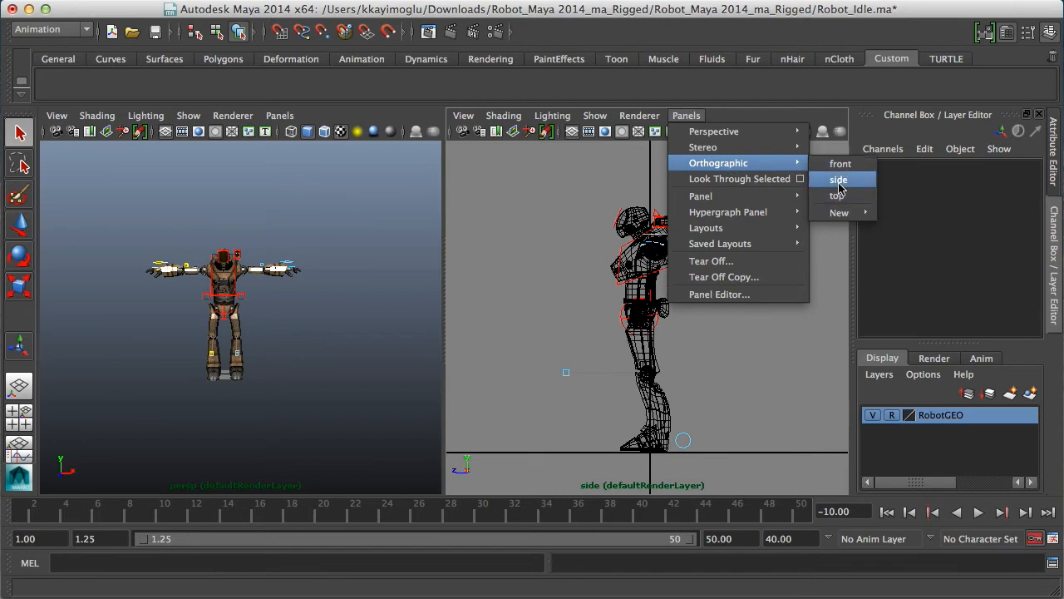
key(Escape)
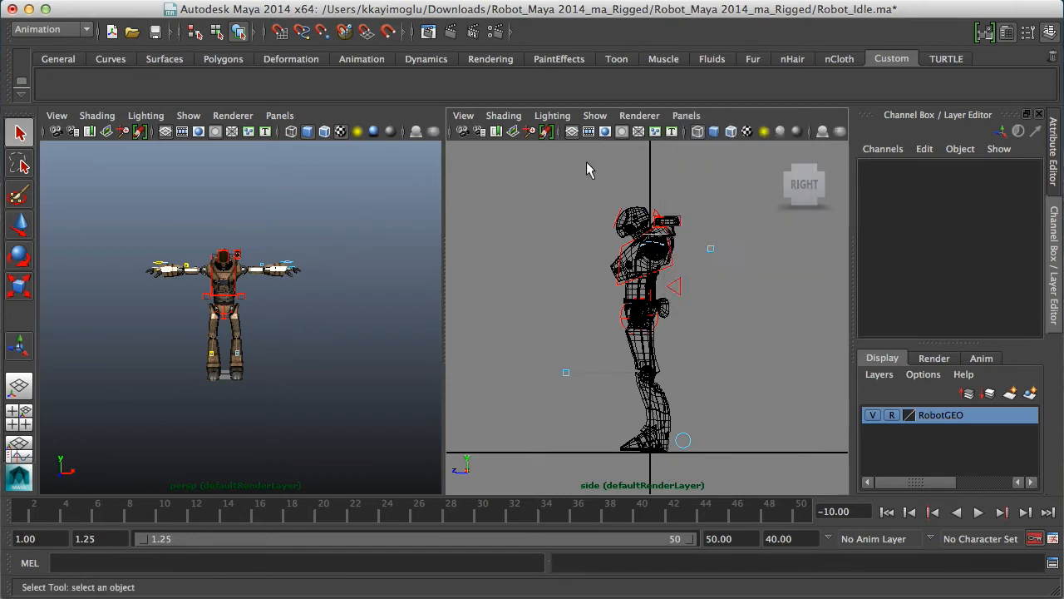
Step: Display the robot smooth shaded with textures in the side view
click(504, 116)
click(545, 155)
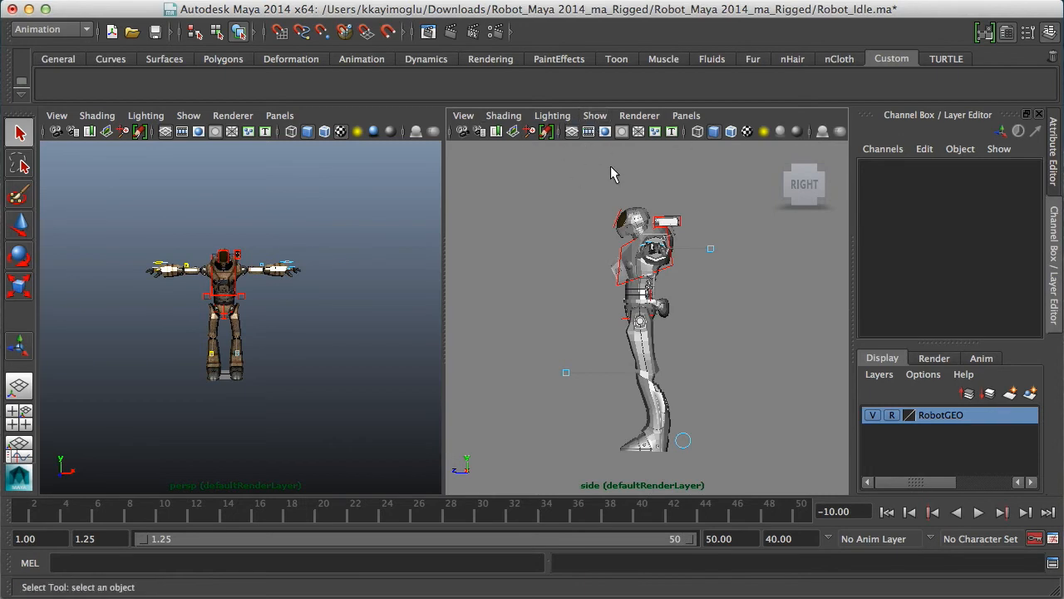
key(6)
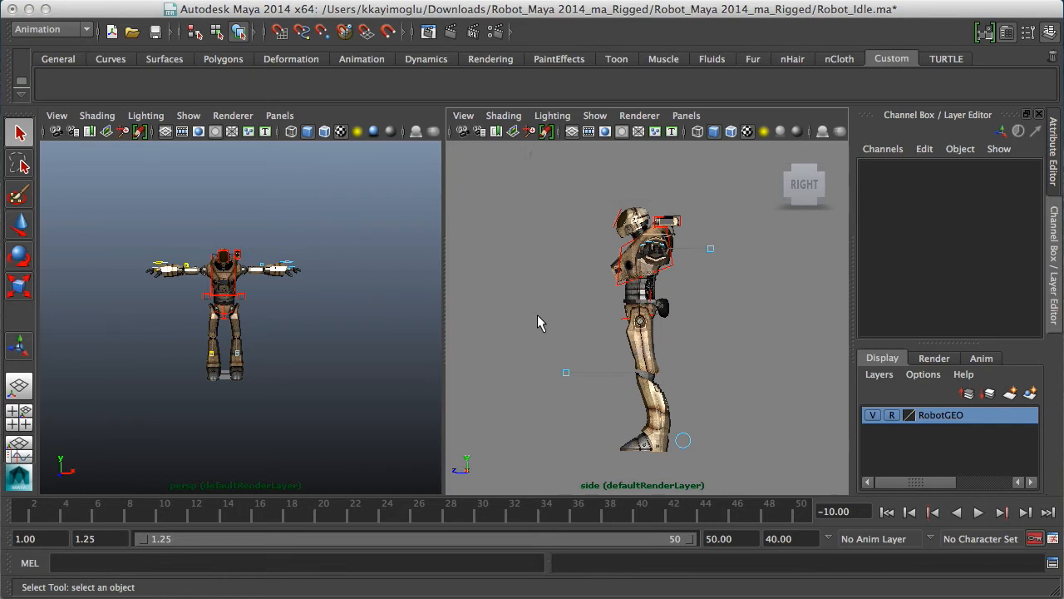
Step: Hide every object type except polygons in the side view
click(594, 116)
click(611, 173)
click(595, 116)
click(659, 254)
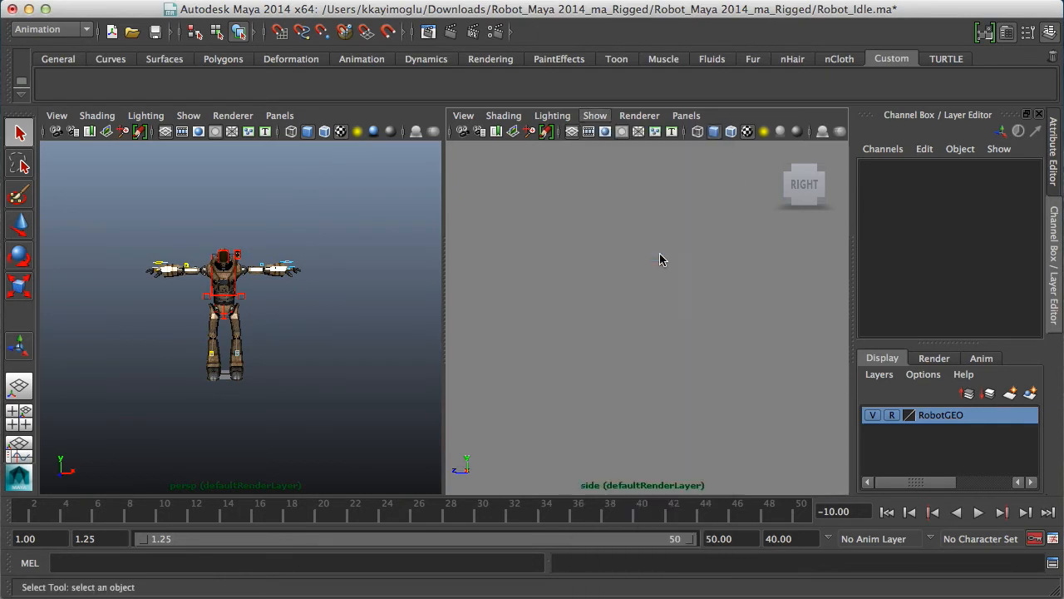
Step: Try rotating the chest control anim_chest01 about its X axis by about -10.29 degrees and undo the rotation
alt+right_drag(182, 343, 324, 314)
alt+middle_drag(326, 286, 335, 329)
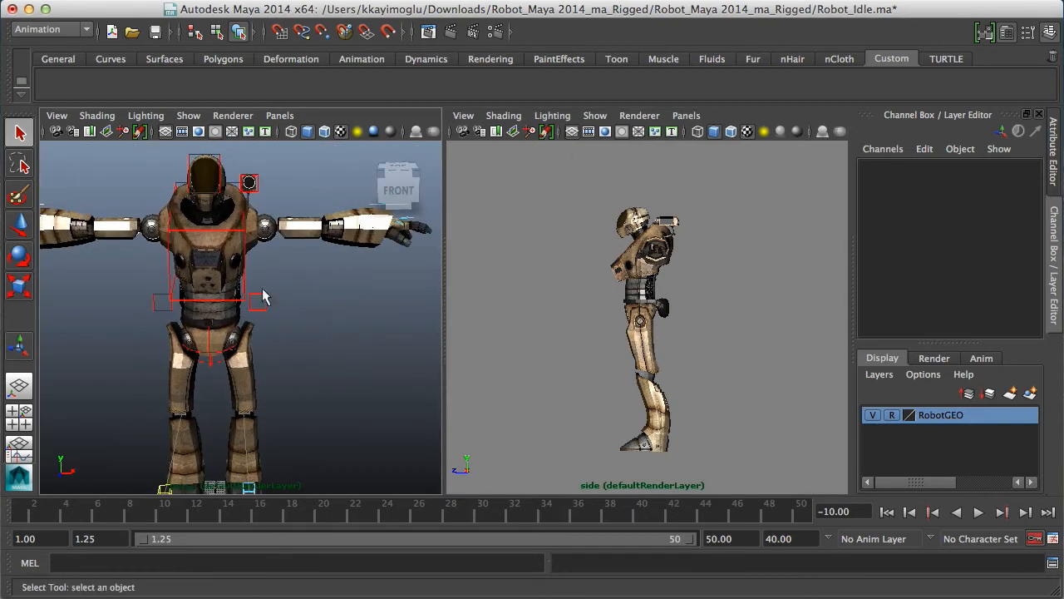
click(168, 264)
alt+drag(327, 293, 305, 329)
key(e)
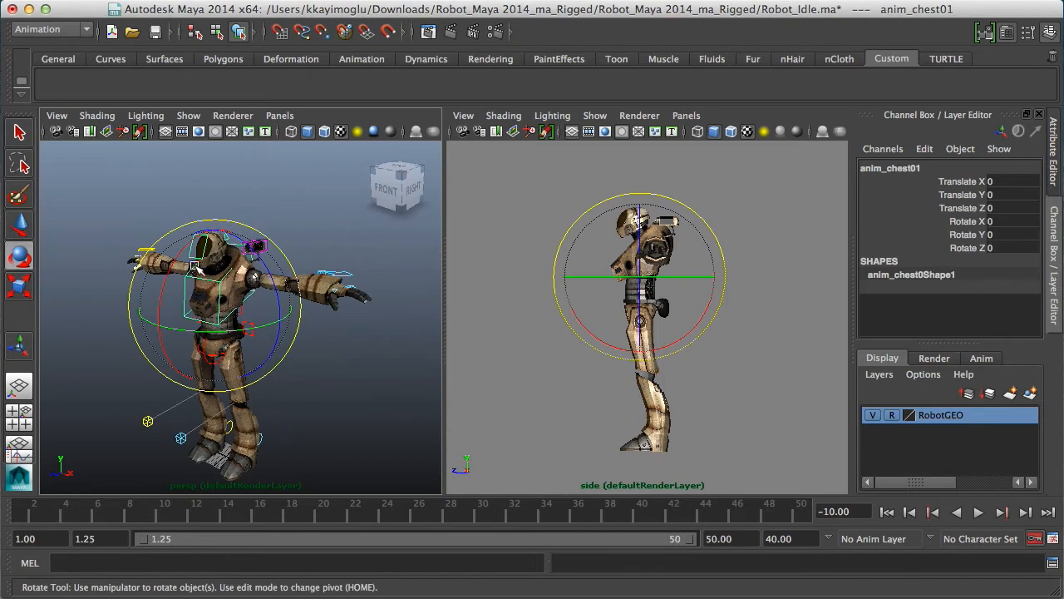
drag(176, 264, 172, 268)
key(ctrl+z)
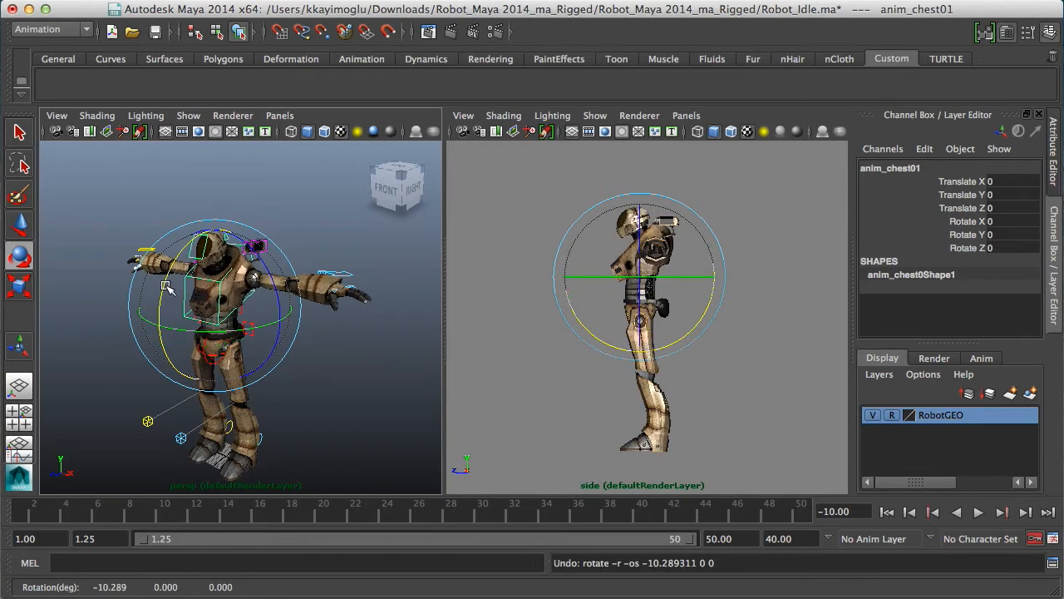
Step: Maximize the perspective view with the whole robot framed from the front and deselect the chest control
alt+middle_drag(340, 366, 341, 339)
alt+drag(341, 339, 394, 361)
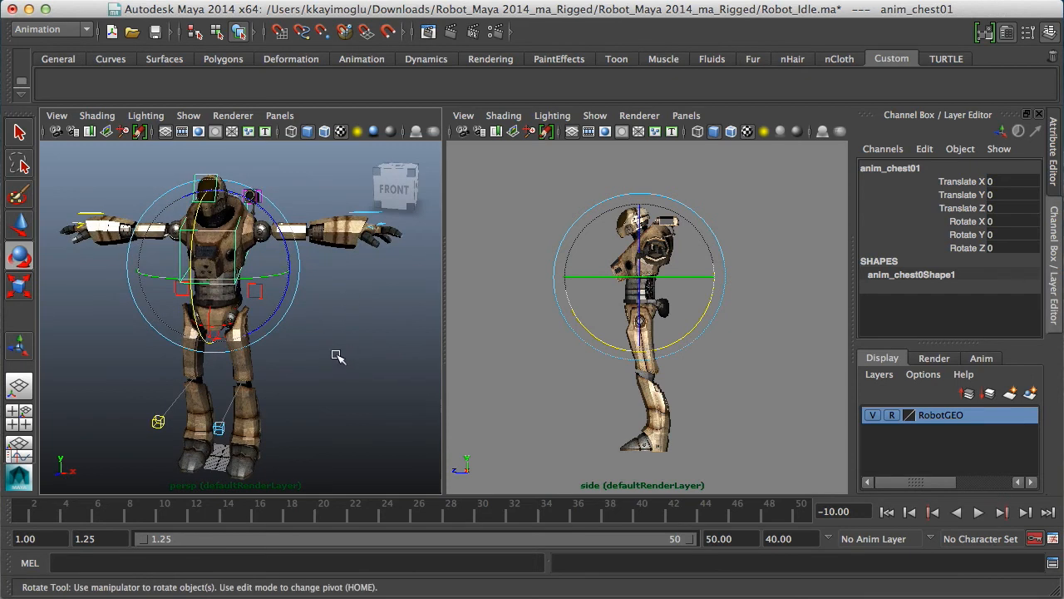
key(space)
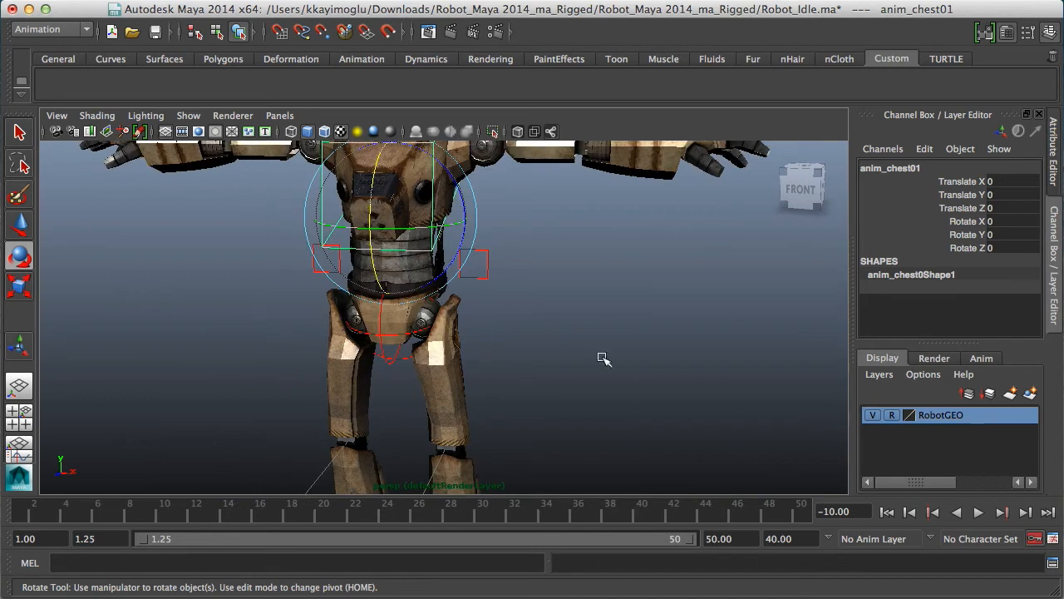
alt+right_drag(483, 338, 355, 340)
alt+drag(537, 349, 544, 321)
alt+right_drag(544, 321, 560, 339)
key(space)
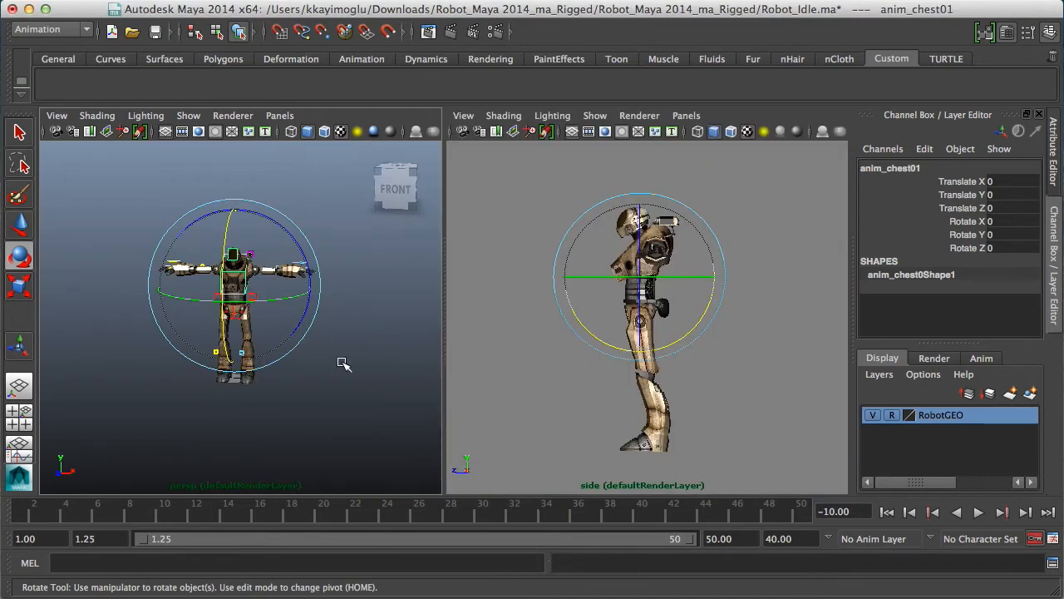
key(space)
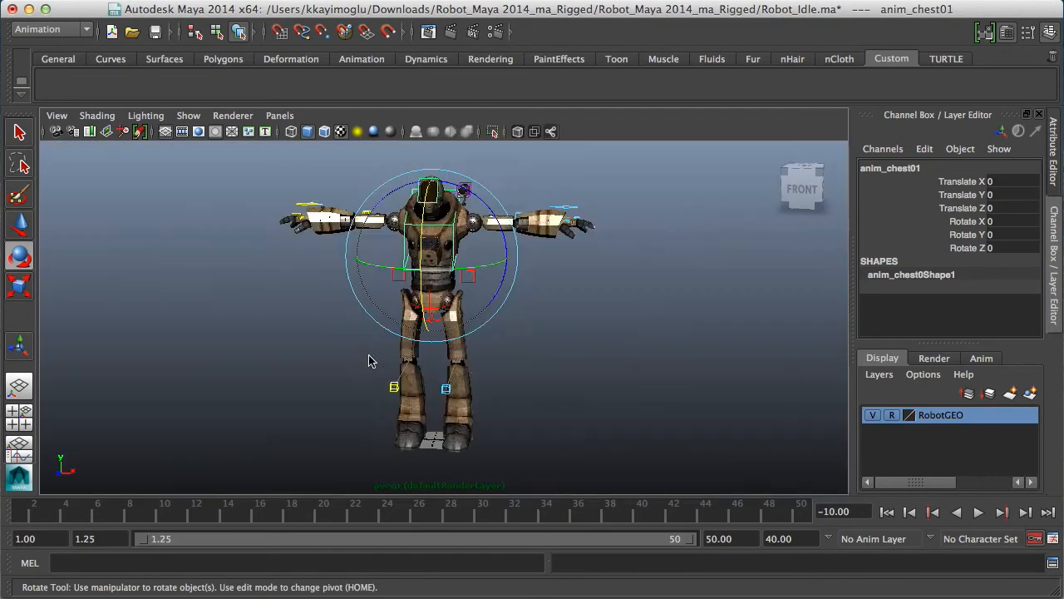
scroll(509, 380, down, 2)
click(565, 361)
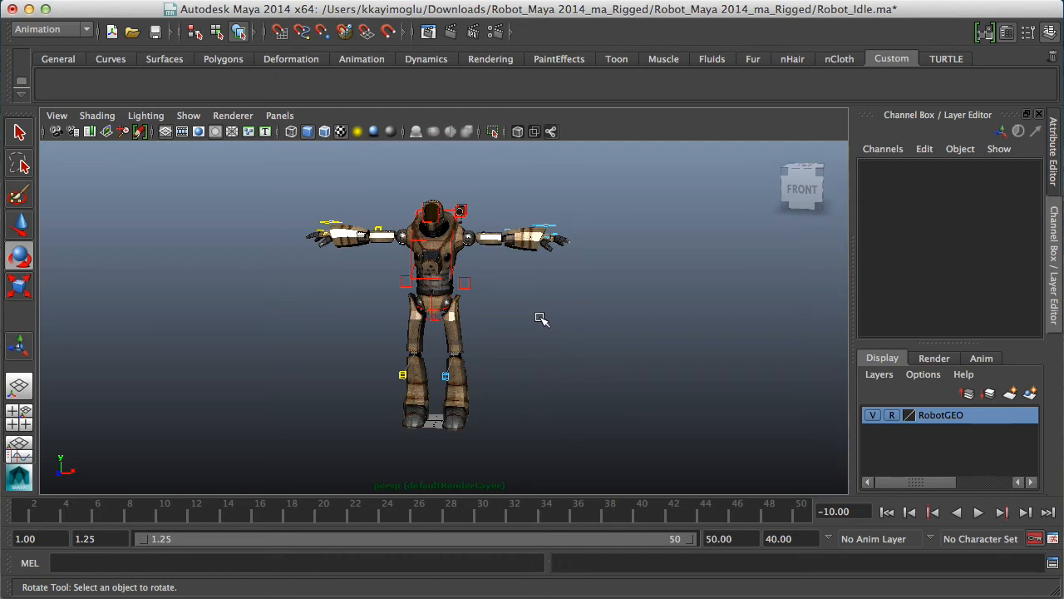
Step: Set the timeline range to start at frame 1 and end at frame 50
mouse_move(578, 381)
alt+mouse_down()
mouse_move(544, 382)
mouse_move(574, 380)
alt+mouse_up()
alt+right_drag(575, 380, 555, 339)
alt+drag(581, 379, 536, 378)
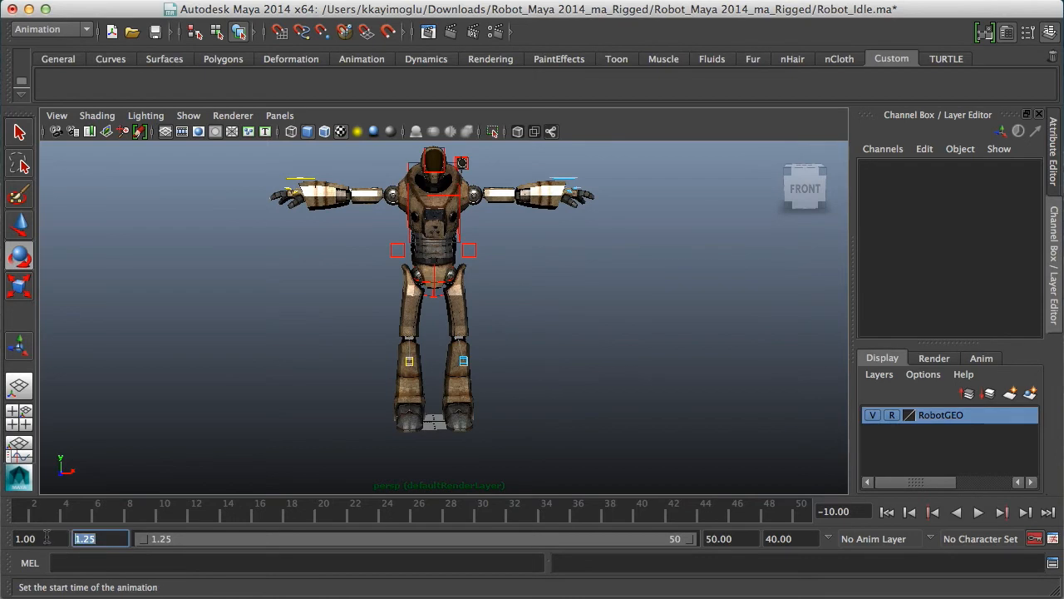
key(Return)
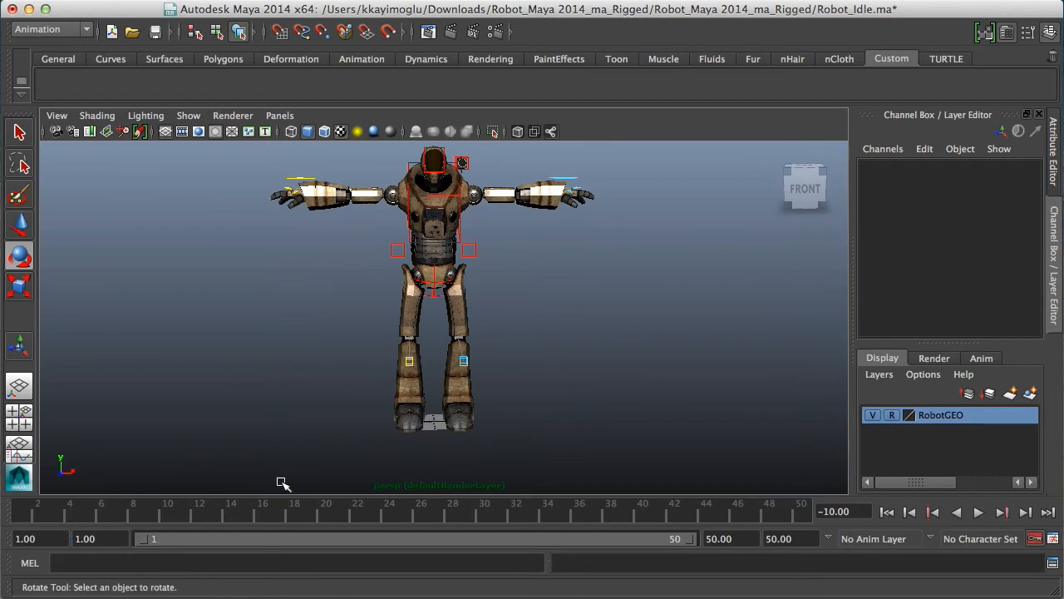
Step: Set both the playback end time and the animation end time to frame 40
key(alt+v)
key(alt+v)
drag(736, 539, 651, 522)
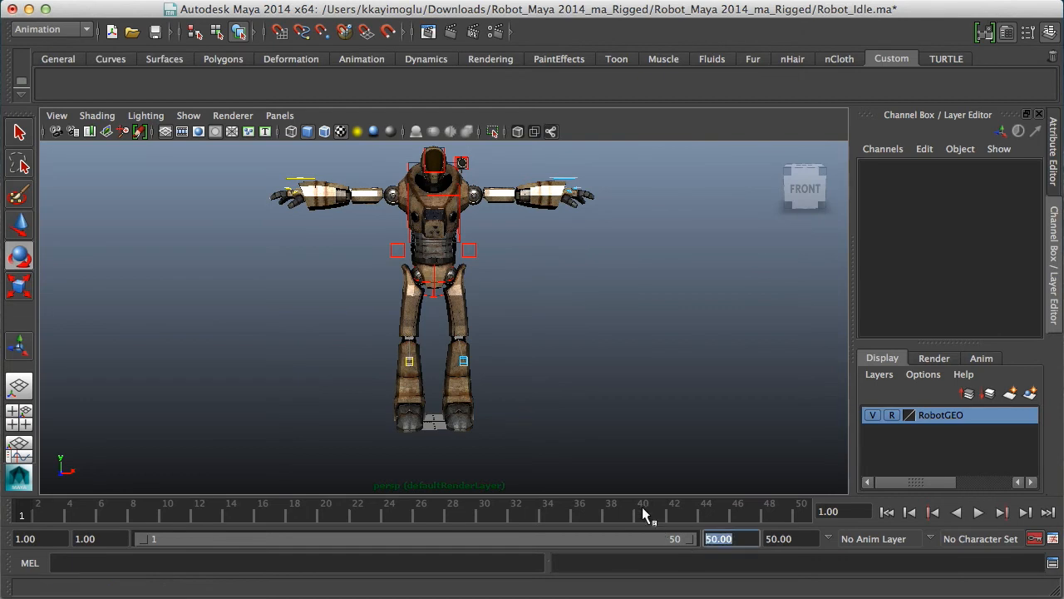
text(40)
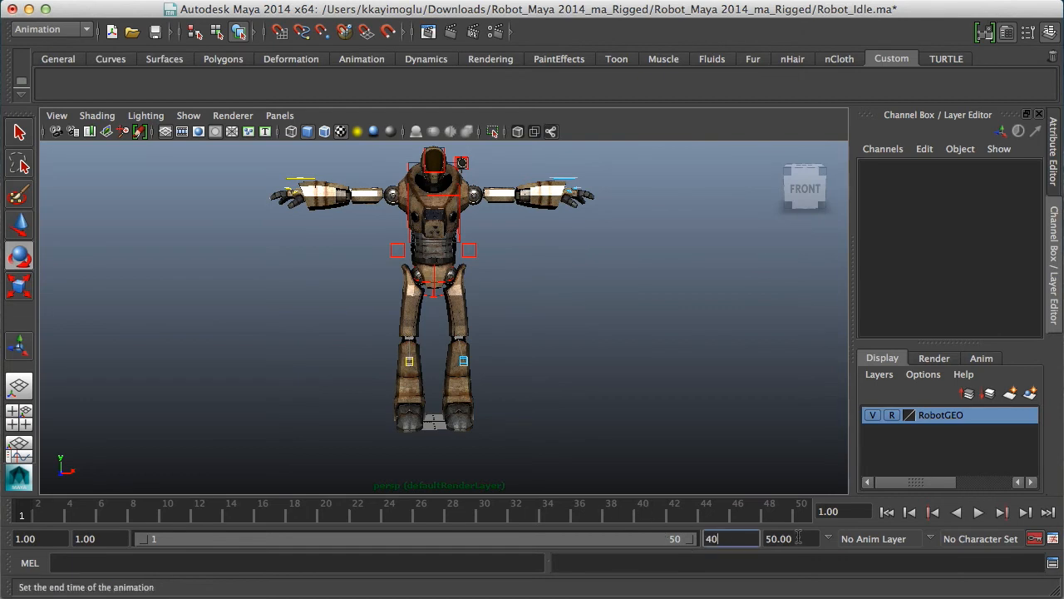
key(Tab)
text(40)
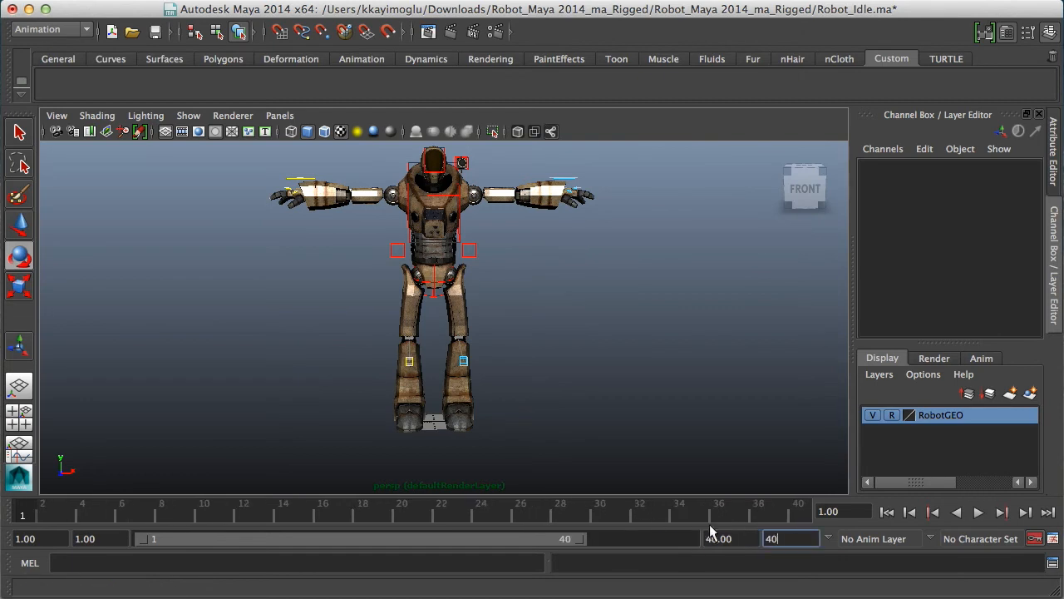
key(Return)
Step: Lower the centre-of-gravity control anim_COG01 to about -0.002 in Translate Y so the knees bend slightly
alt+drag(499, 427, 450, 393)
alt+drag(375, 395, 537, 376)
click(490, 386)
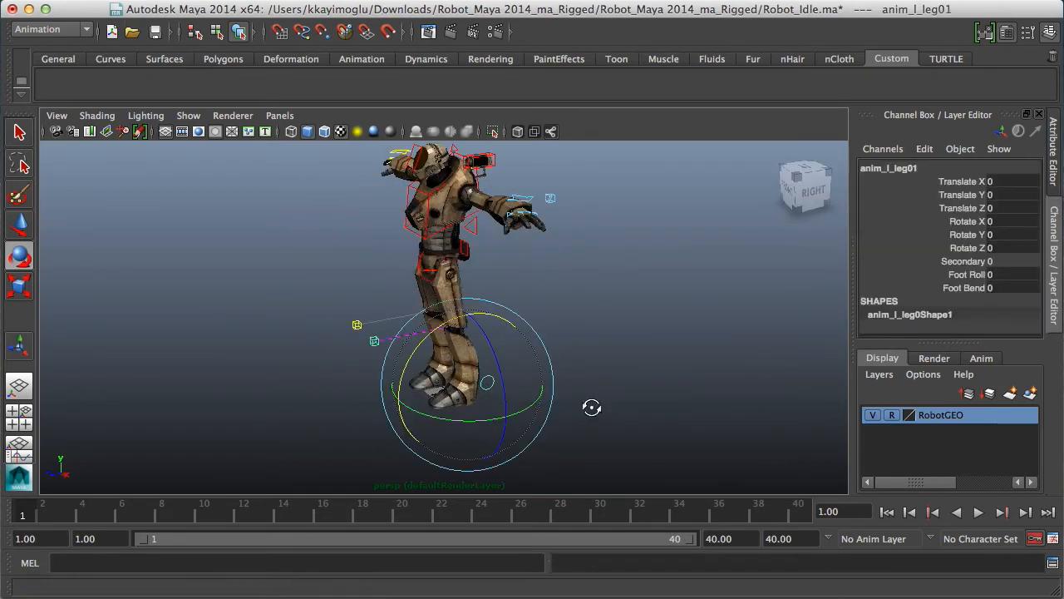
alt+drag(598, 404, 530, 425)
alt+drag(600, 418, 587, 379)
alt+right_drag(587, 379, 632, 388)
alt+drag(631, 387, 621, 363)
alt+drag(530, 255, 534, 220)
click(411, 260)
alt+right_drag(605, 259, 570, 268)
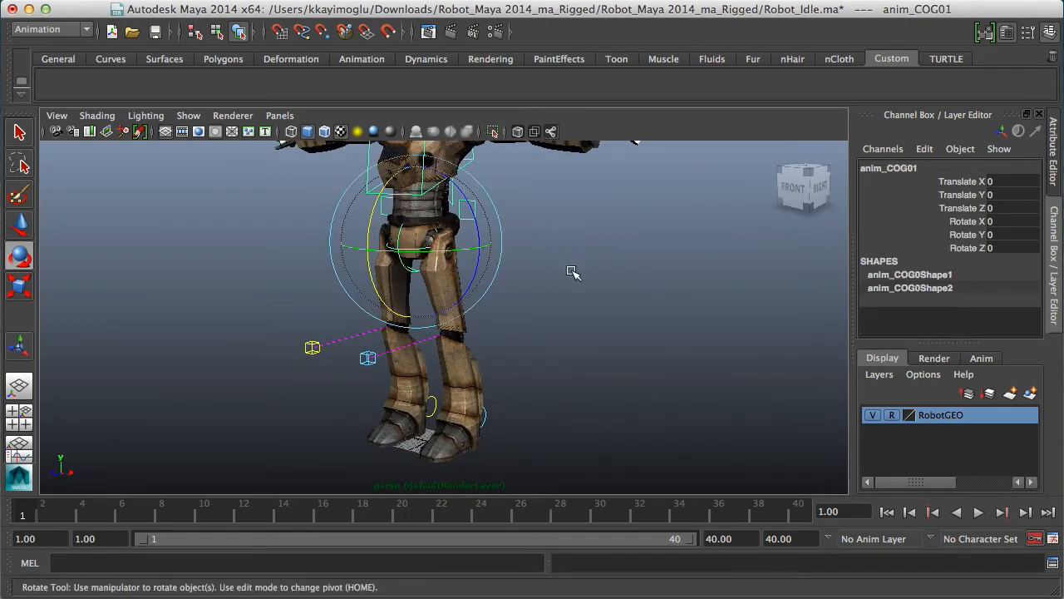
key(w)
mouse_move(419, 190)
mouse_down()
mouse_move(420, 208)
mouse_move(422, 193)
mouse_up()
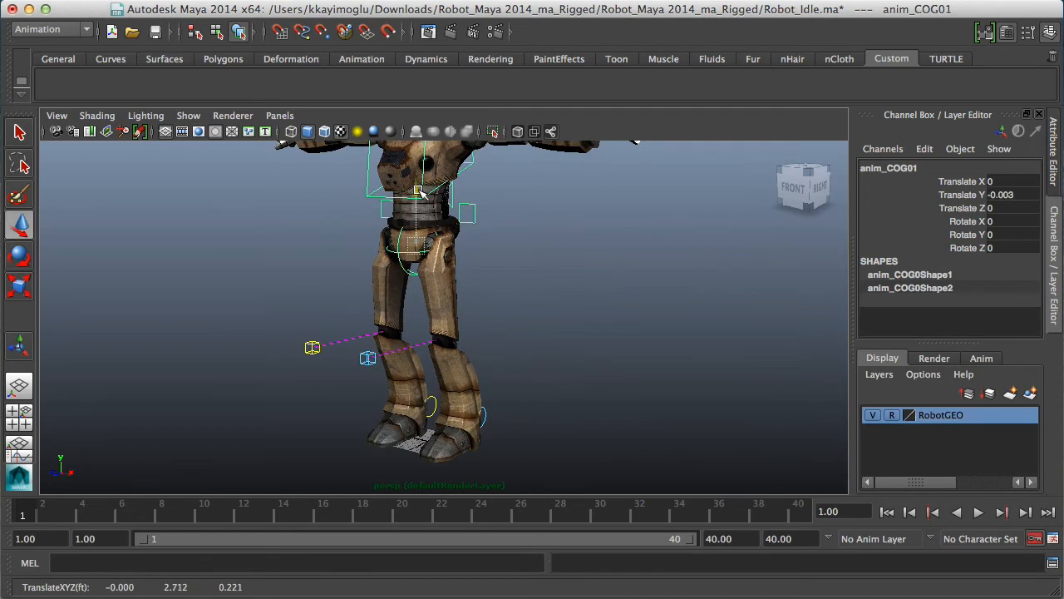
Step: Move the left foot control anim_l_leg01 forward to about 0.025 in Z and rotate it outward about 20.8 degrees in Y
alt+drag(522, 356, 565, 344)
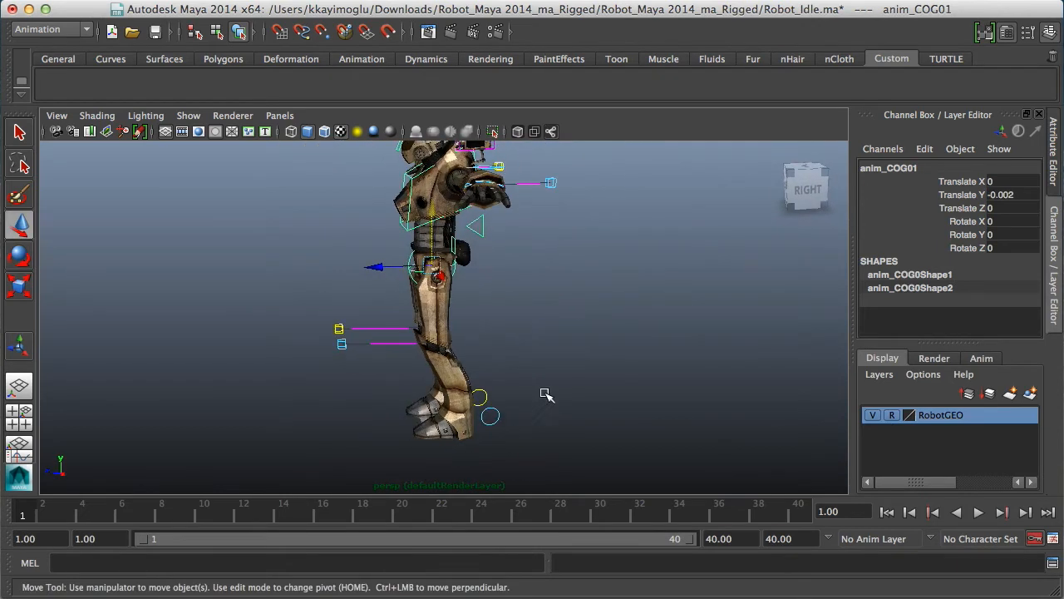
click(491, 415)
alt+drag(491, 416, 589, 413)
drag(409, 396, 396, 398)
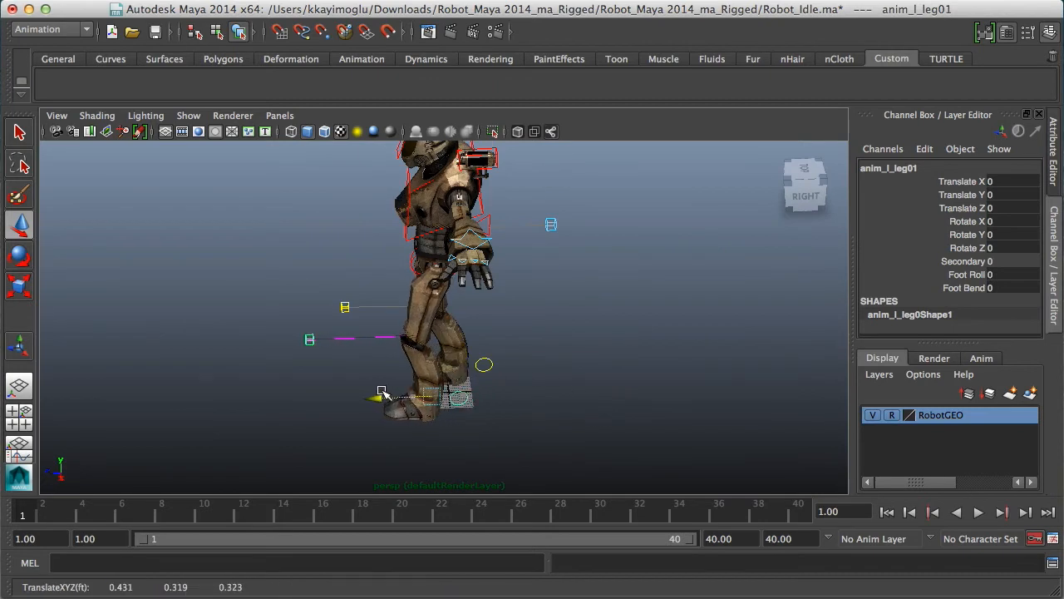
alt+drag(567, 410, 468, 403)
key(e)
click(607, 397)
Step: Move the right foot control anim_r_leg01 back to about -0.006 in Z and rotate it outward about -14.7 degrees in Y
click(366, 394)
alt+drag(371, 395, 491, 415)
key(w)
click(458, 378)
key(e)
drag(413, 407, 434, 368)
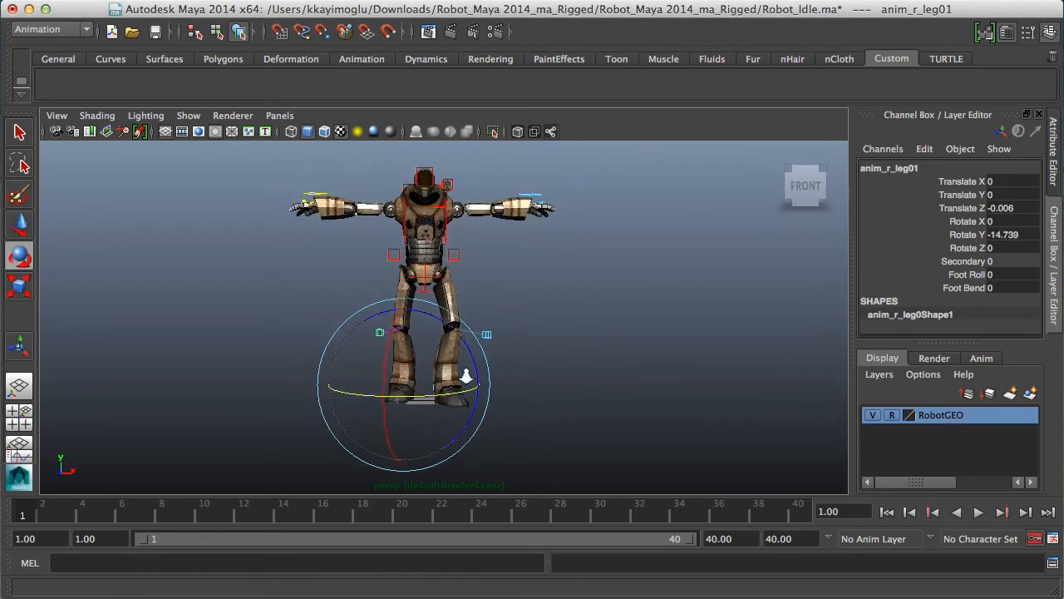
Step: Shift the left knee control anim_l_knee01 to about -0.01 in Translate X
alt+right_drag(434, 368, 468, 355)
click(496, 337)
key(w)
drag(540, 350, 511, 350)
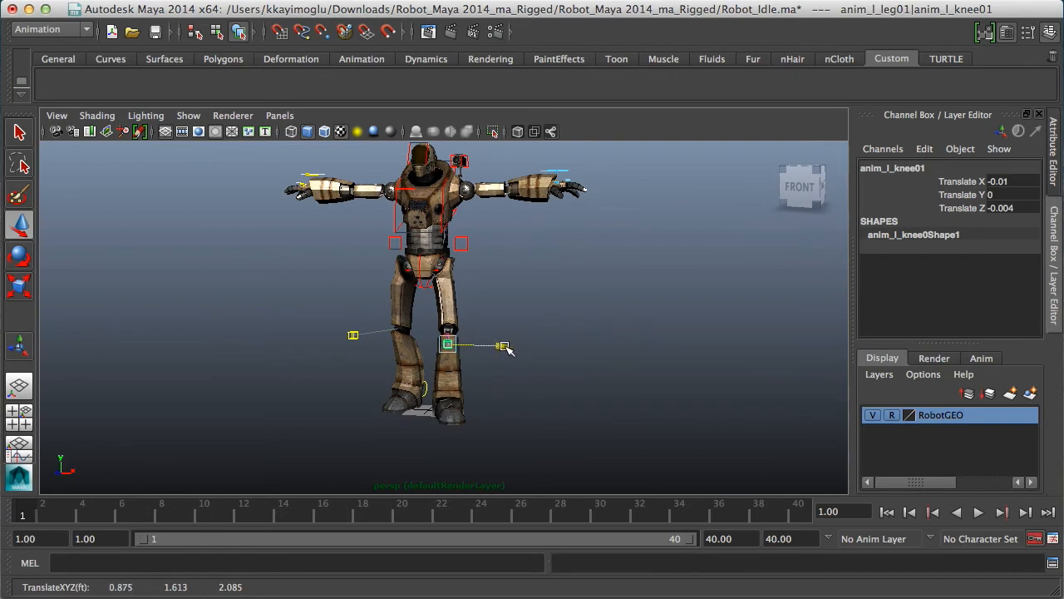
alt+middle_drag(540, 399, 525, 377)
mouse_move(525, 377)
alt+mouse_down()
mouse_move(546, 349)
mouse_move(433, 359)
mouse_move(449, 366)
mouse_move(424, 343)
mouse_move(579, 388)
mouse_move(618, 380)
mouse_move(394, 372)
mouse_move(519, 376)
mouse_move(391, 387)
mouse_move(521, 369)
alt+mouse_up()
click(432, 359)
Step: Move the chest control anim_chest01 backward to about -0.006 in Translate Z, working from the side
alt+middle_drag(521, 370, 532, 404)
alt+drag(532, 404, 487, 372)
alt+middle_drag(539, 331, 487, 363)
mouse_move(487, 364)
alt+mouse_down()
mouse_move(512, 366)
mouse_move(437, 373)
mouse_move(506, 338)
mouse_move(520, 373)
mouse_move(489, 347)
alt+mouse_up()
alt+right_drag(482, 308, 561, 304)
click(475, 271)
drag(369, 281, 373, 281)
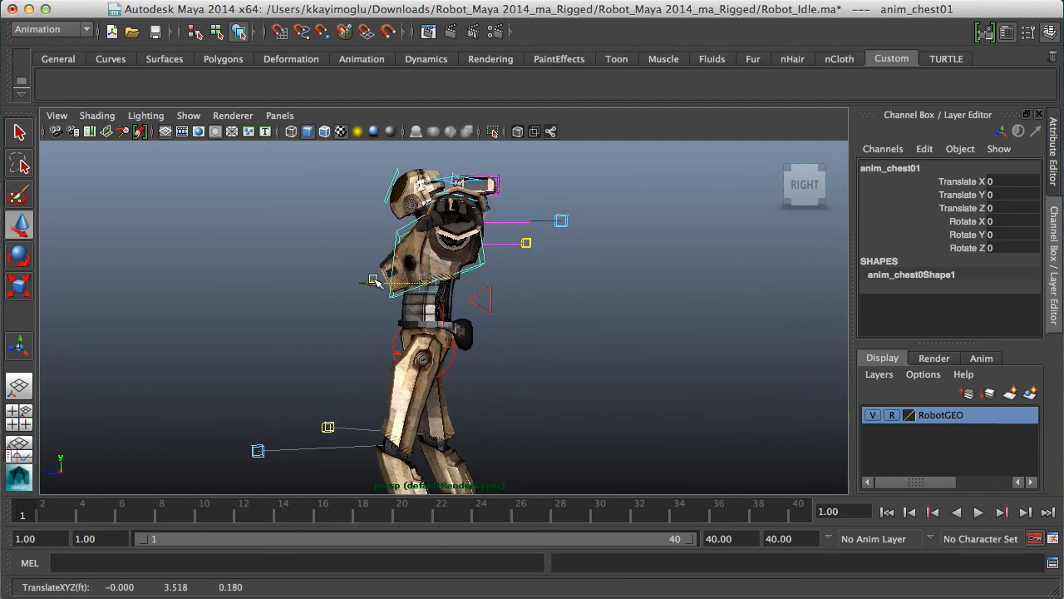
alt+right_drag(378, 281, 316, 321)
drag(375, 252, 384, 255)
alt+right_drag(601, 311, 535, 311)
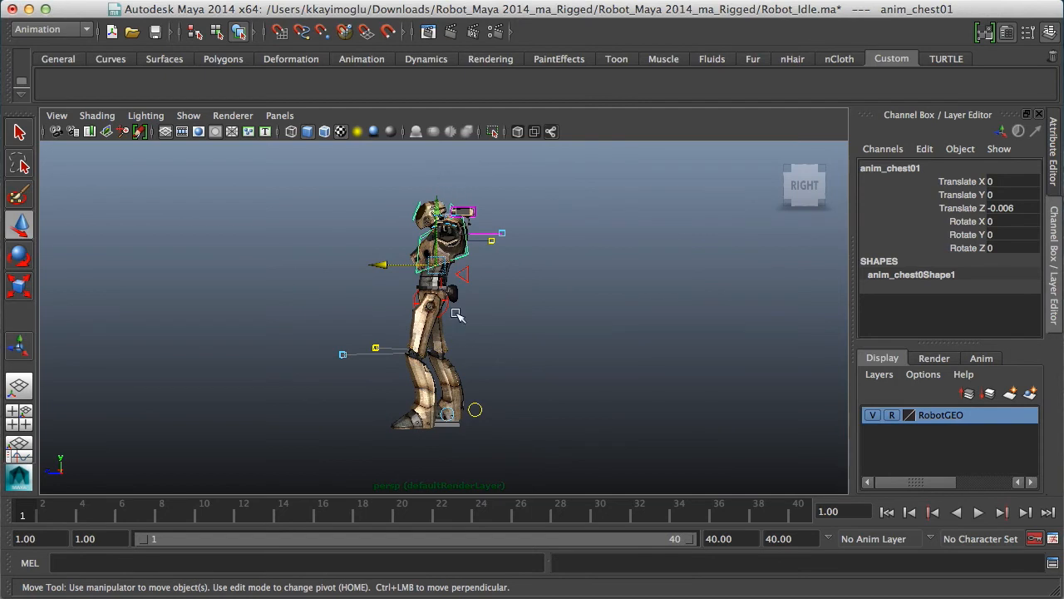
Step: Adjust the left foot control anim_l_leg01 along its forward axis to refine the stance
alt+drag(458, 347, 535, 357)
click(446, 393)
alt+drag(519, 393, 513, 389)
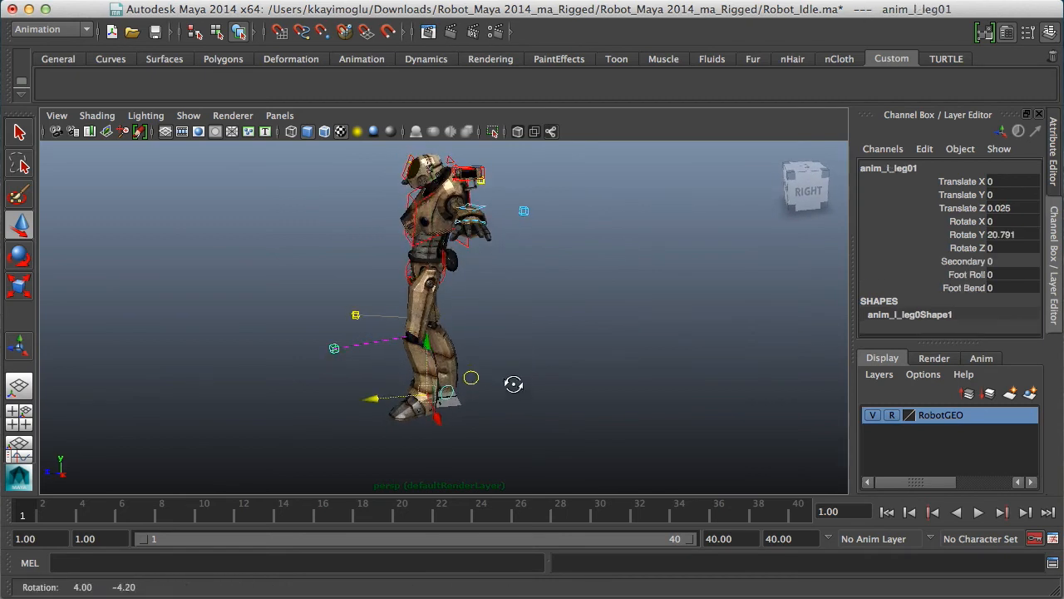
drag(381, 400, 449, 323)
Step: Examine the robot's stance and upper body from several angles and distances
alt+drag(521, 244, 426, 311)
alt+drag(528, 315, 532, 316)
scroll(532, 308, up, 3)
alt+middle_drag(506, 269, 560, 302)
alt+drag(560, 301, 452, 311)
scroll(541, 259, up, 3)
alt+drag(541, 260, 396, 380)
alt+right_drag(397, 380, 554, 366)
alt+drag(554, 367, 509, 310)
alt+right_drag(509, 310, 573, 330)
Step: Tilt the chest control anim_chest01 forward about 3.7 degrees in X, nudge it slightly forward in Z, and deselect it
click(460, 308)
alt+drag(573, 330, 529, 336)
key(e)
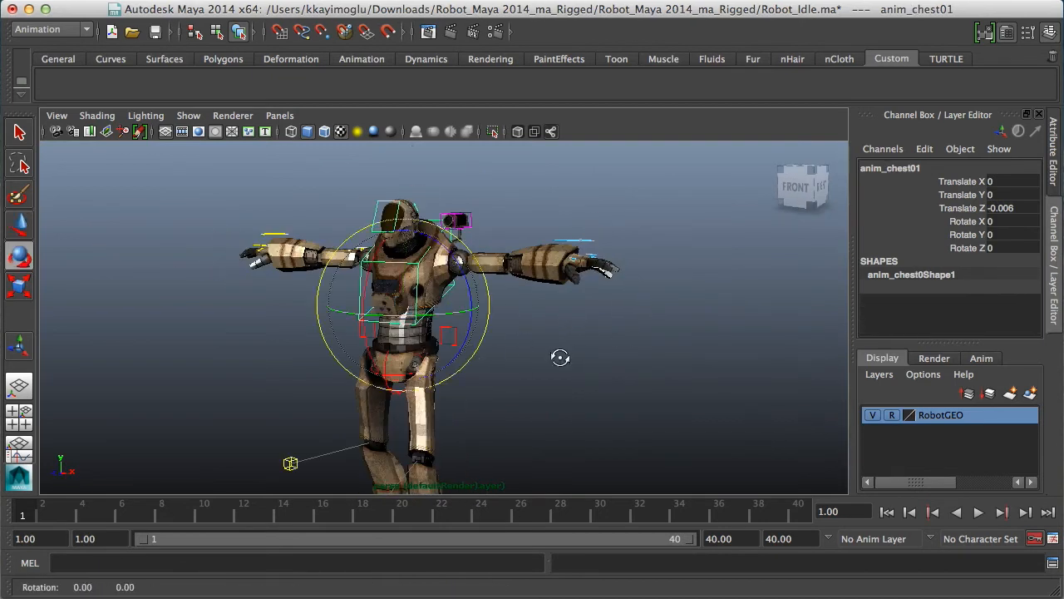
alt+drag(590, 356, 461, 357)
alt+drag(532, 340, 523, 251)
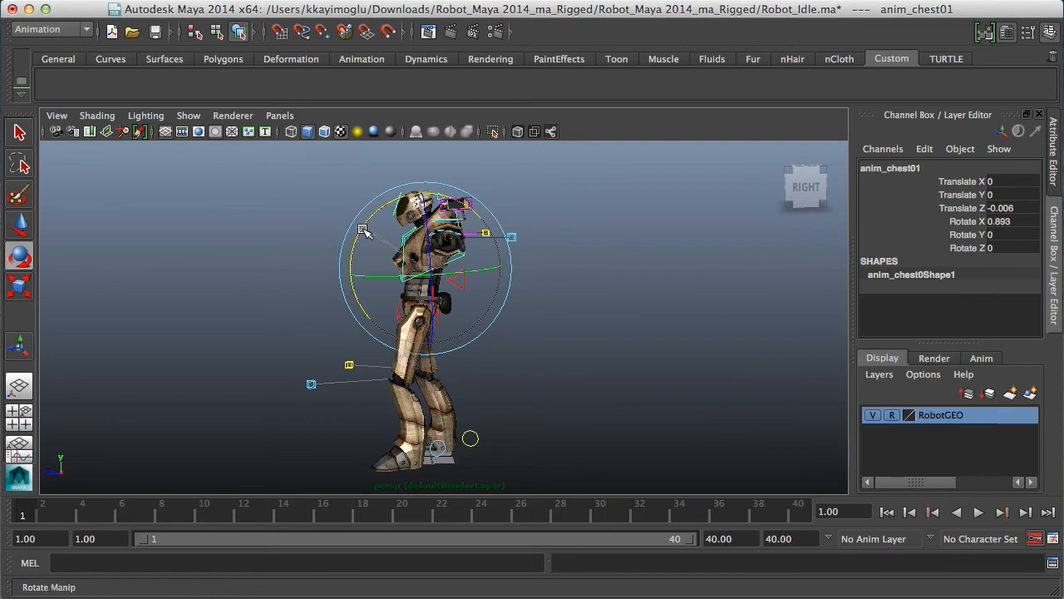
alt+right_drag(409, 253, 554, 214)
key(w)
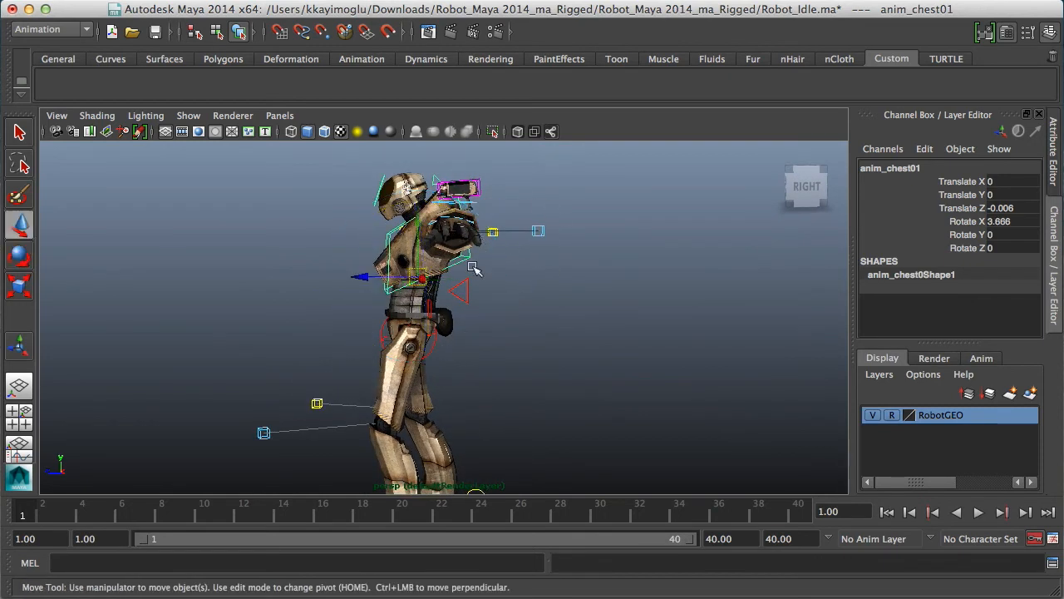
drag(371, 276, 366, 275)
alt+right_drag(533, 297, 573, 259)
alt+middle_drag(572, 259, 575, 321)
click(587, 304)
Step: Tilt the neck control anim_neck01 forward about its X axis and deselect it
alt+middle_drag(509, 213, 516, 261)
mouse_move(515, 261)
alt+mouse_down()
mouse_move(568, 262)
mouse_move(573, 252)
mouse_move(524, 254)
alt+mouse_up()
click(434, 241)
key(e)
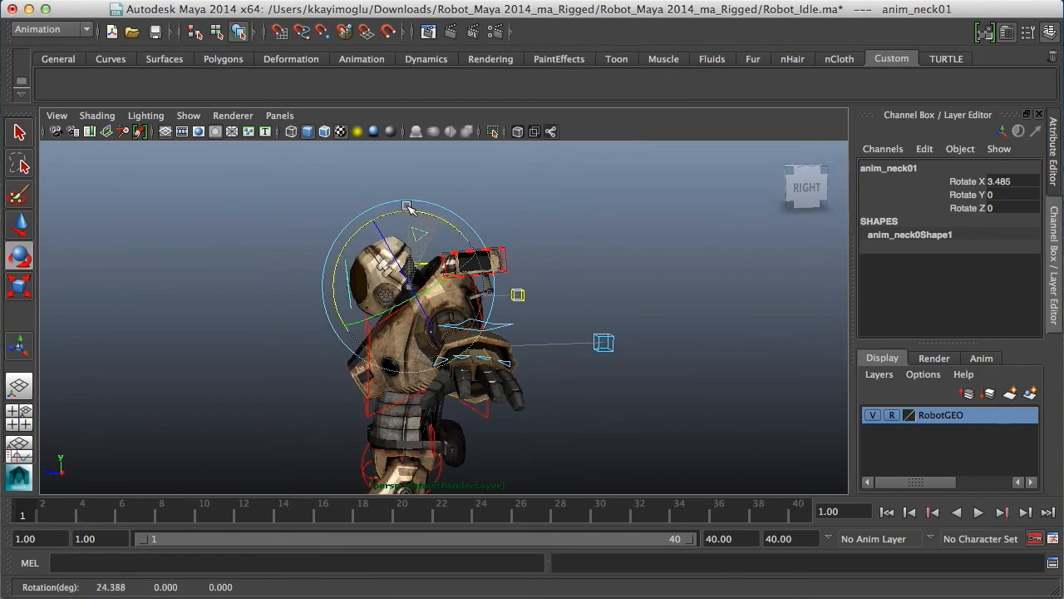
click(538, 208)
Step: Raise the head by rotating anim_head01 to about -5.9 degrees in X, then deselect it
click(366, 245)
drag(355, 238, 359, 233)
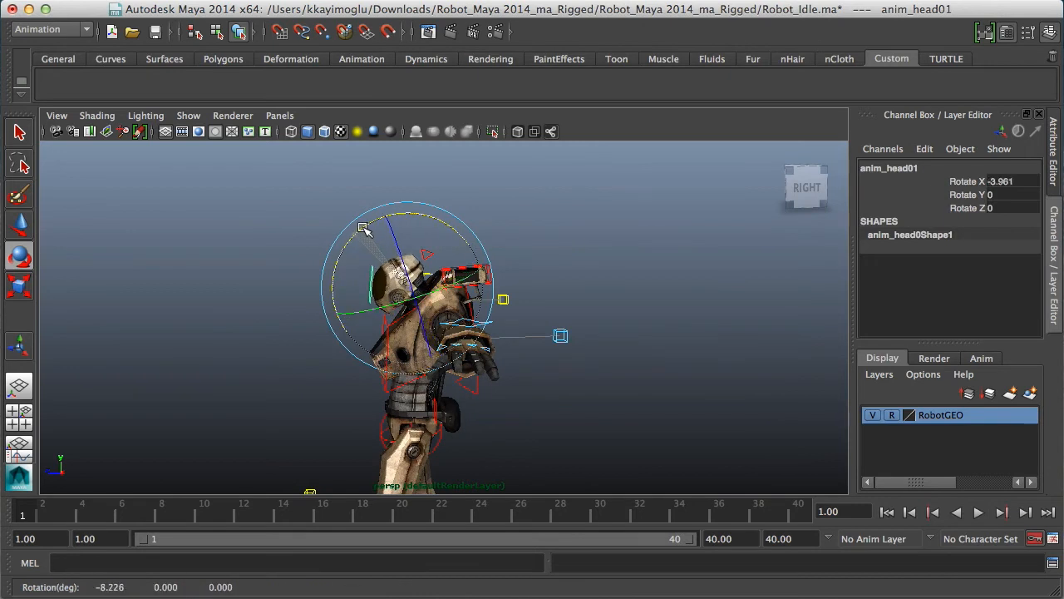
scroll(442, 301, down, 5)
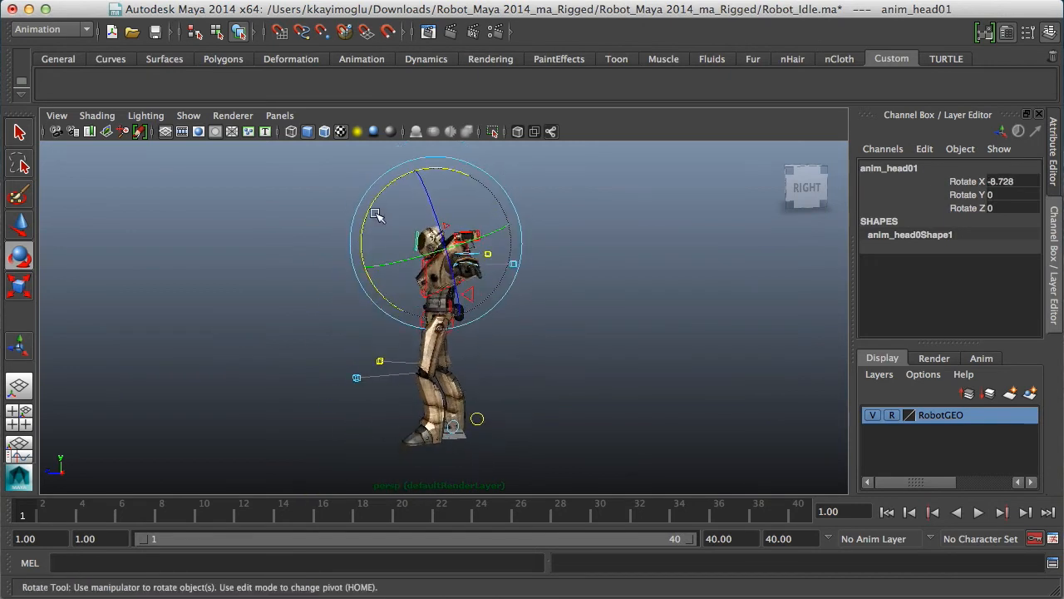
drag(377, 208, 375, 207)
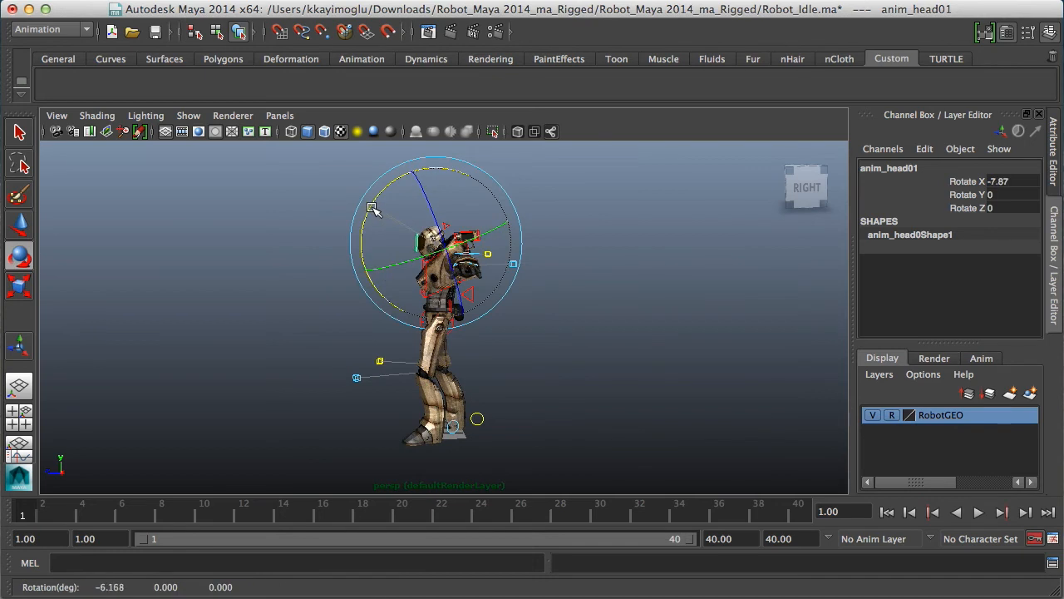
alt+drag(620, 322, 363, 285)
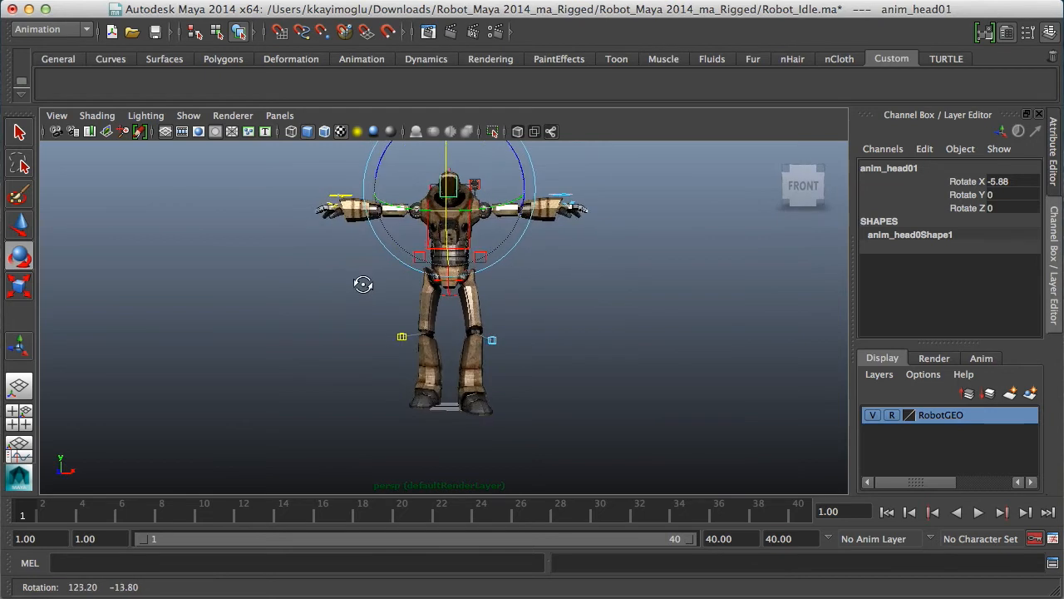
alt+right_drag(363, 285, 543, 271)
alt+drag(560, 297, 311, 238)
click(613, 285)
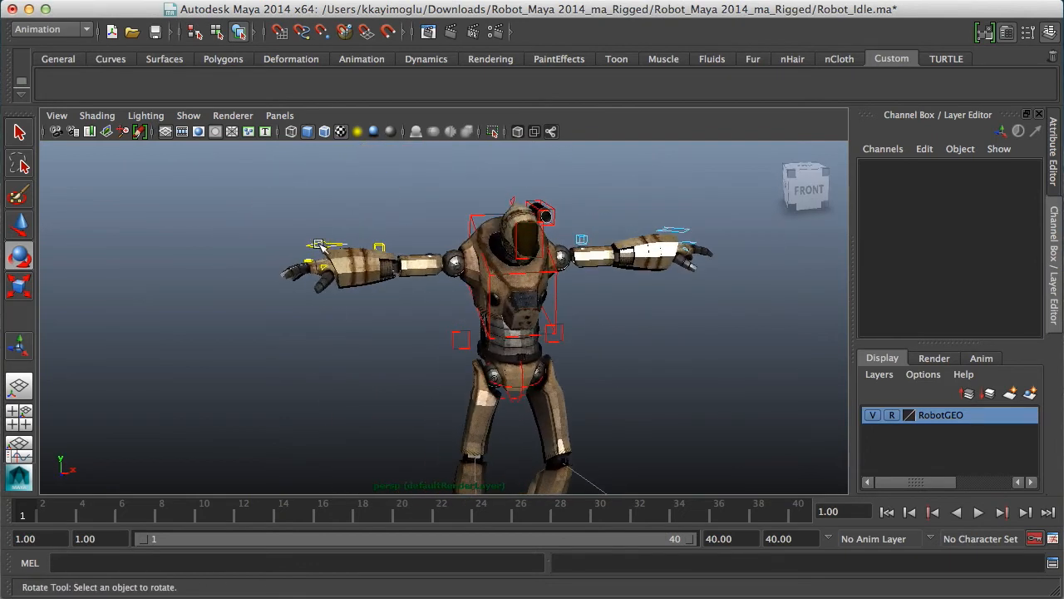
Step: Lower the right arm control anim_r_arm01 to about 0.061 in X and -0.074 in Y, and rotate it about 86.2 degrees in Z
click(318, 245)
key(w)
drag(336, 215, 413, 365)
key(e)
alt+middle_drag(512, 354, 492, 334)
alt+drag(500, 333, 484, 333)
Step: Fine-tune the right arm control's placement beside the hip, shifting it to about 0.065 in Translate X
key(w)
drag(434, 363, 541, 349)
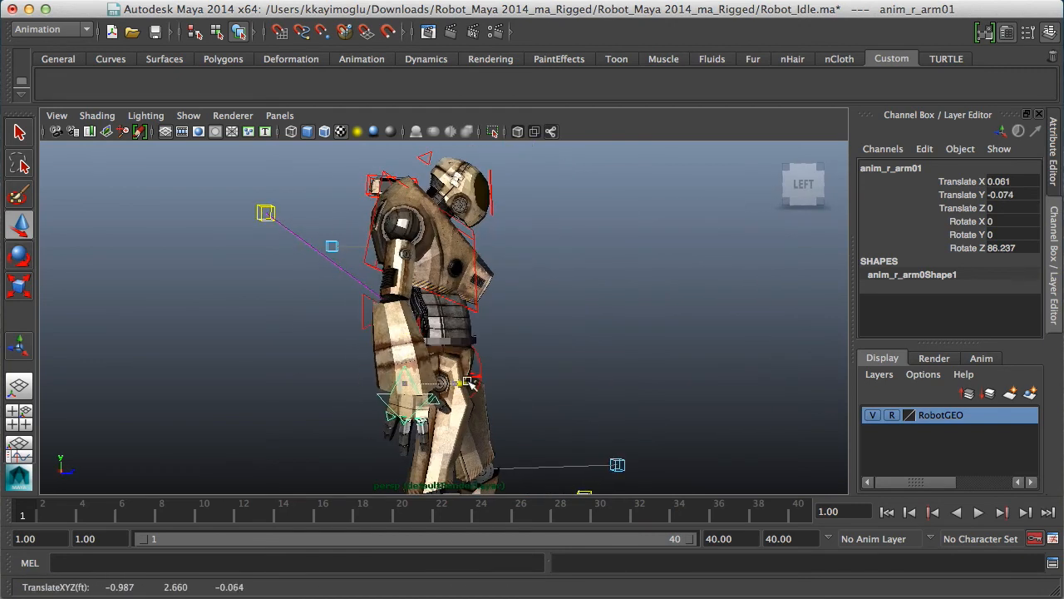
alt+drag(559, 351, 420, 315)
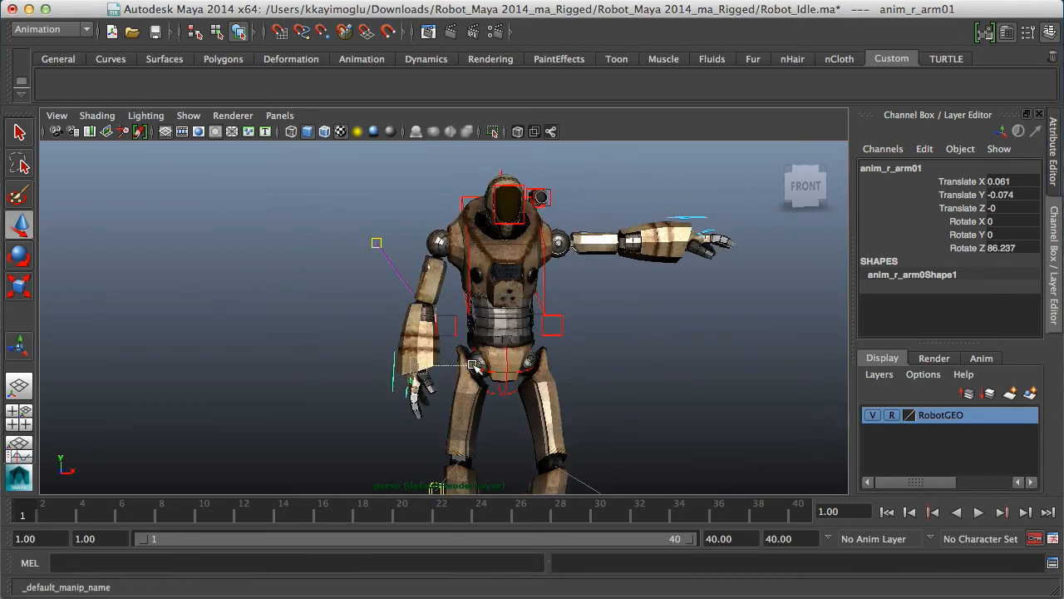
alt+drag(515, 372, 559, 355)
scroll(549, 285, up, 5)
Step: Rotate the right hand with anim_r_arm01 to about 92.7 degrees in Z
key(e)
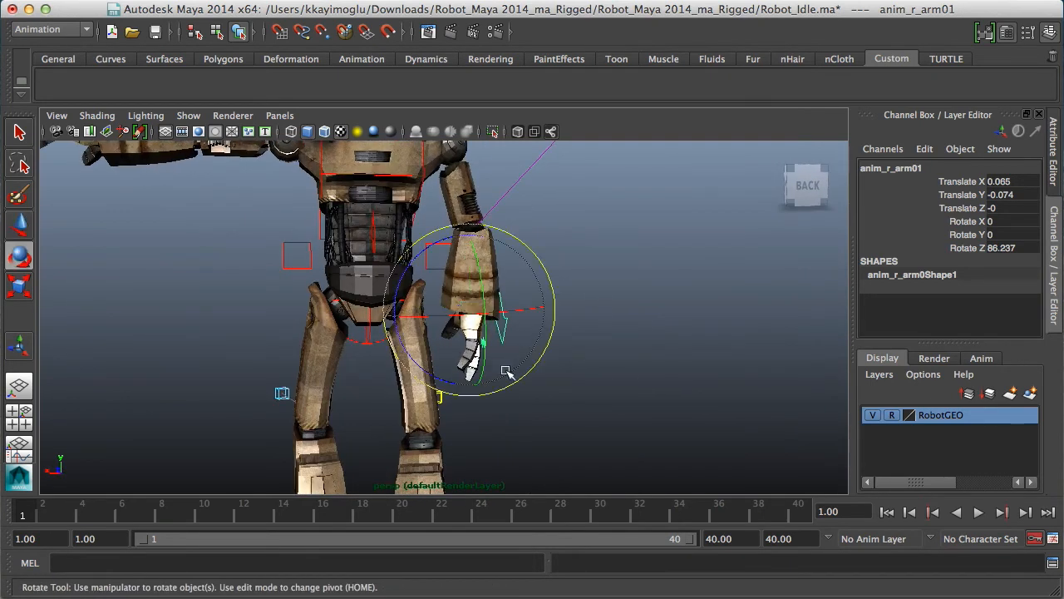
drag(441, 379, 434, 373)
scroll(486, 264, down, 5)
mouse_move(486, 264)
alt+mouse_down()
mouse_move(492, 352)
mouse_move(337, 352)
mouse_move(400, 312)
mouse_move(510, 316)
mouse_move(472, 273)
alt+mouse_up()
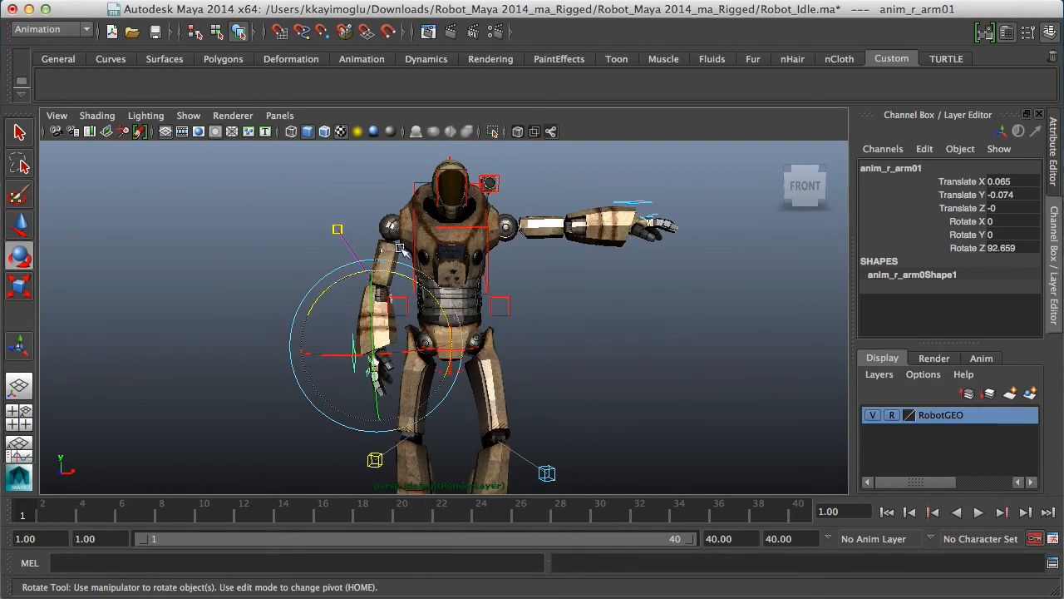
alt+drag(603, 279, 555, 280)
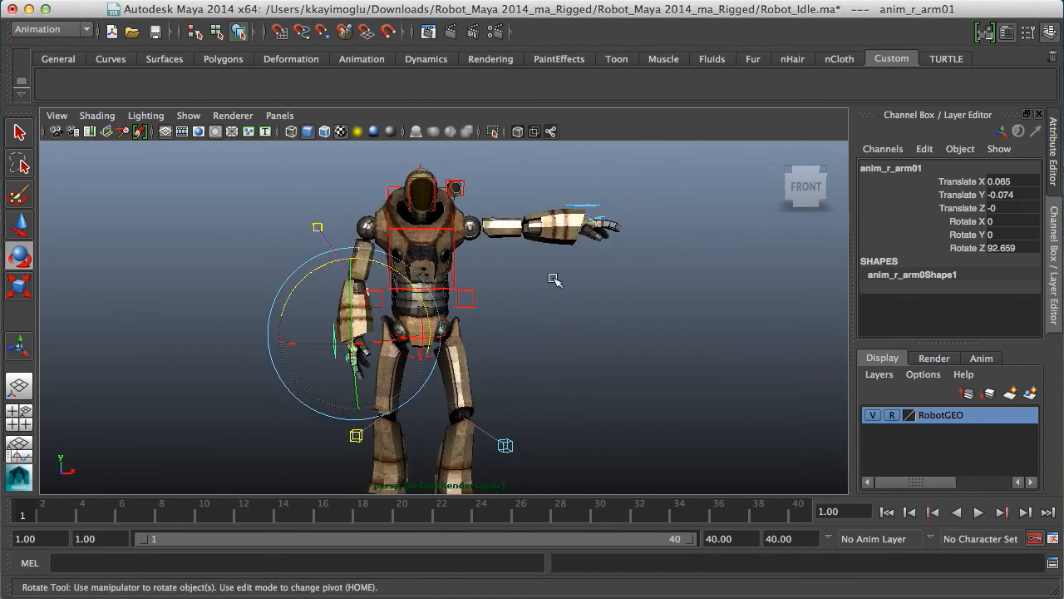
Step: Lower the left arm control anim_l_arm01 to about -0.034 in X and -0.06 in Y, and rotate it about -86.7 degrees in Z
click(588, 205)
key(w)
drag(575, 172, 561, 264)
alt+right_drag(561, 264, 595, 331)
key(e)
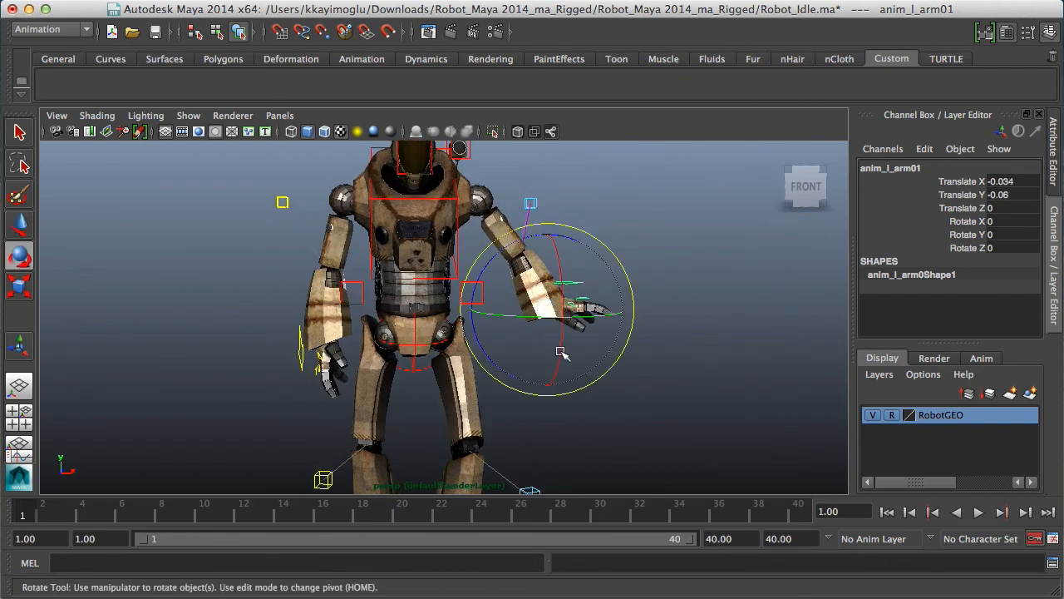
drag(495, 369, 545, 359)
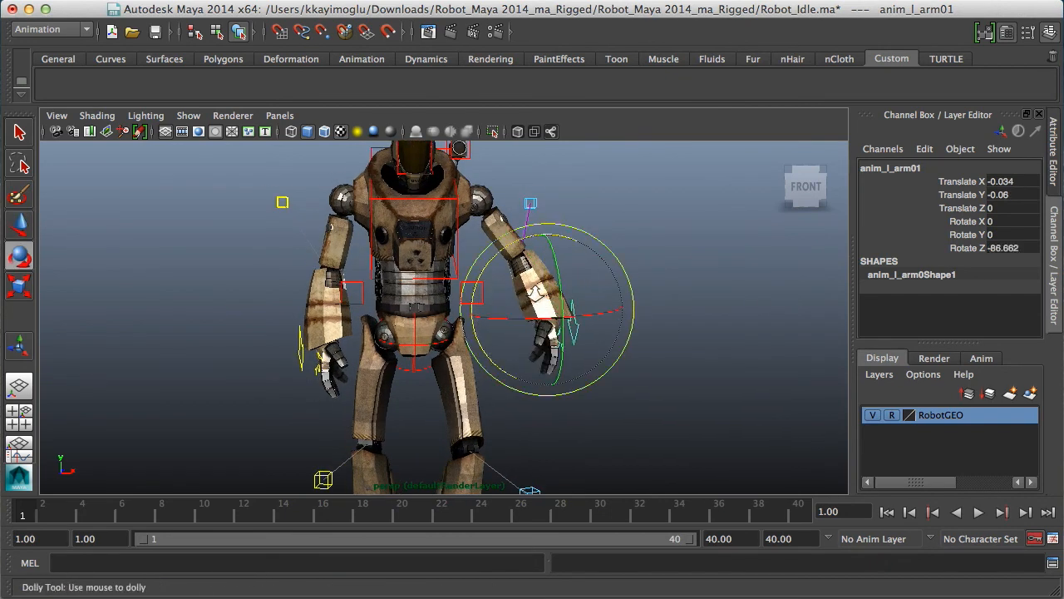
scroll(539, 323, up, 2)
Step: Bring the left arm control anim_l_arm01 closer to the body, to about -0.061 in X and -0.068 in Y
key(w)
drag(597, 320, 515, 267)
scroll(572, 324, up, 3)
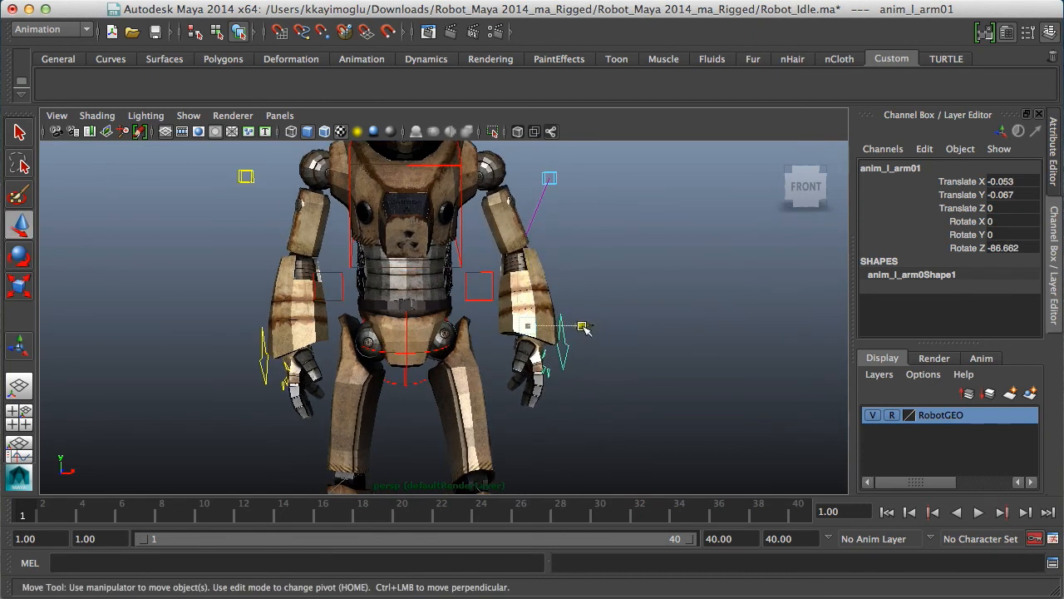
alt+drag(657, 328, 577, 307)
drag(479, 249, 480, 252)
alt+drag(446, 297, 490, 299)
click(481, 241)
scroll(563, 285, up, 3)
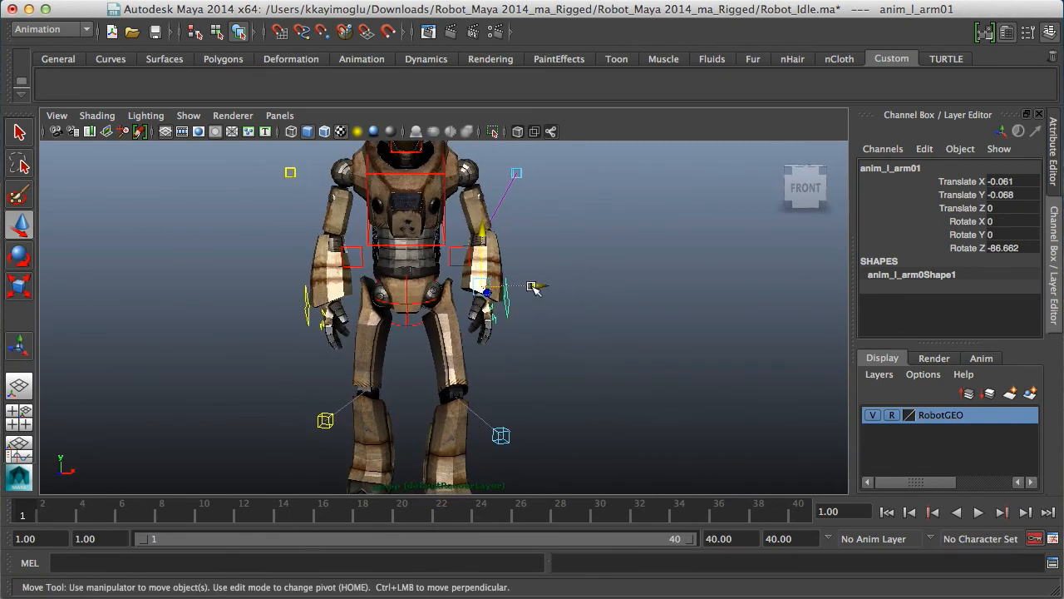
Step: Refine the left arm control's depth and height from the side, to about -0.005 in Z and -0.07 in Y
alt+drag(585, 317, 486, 318)
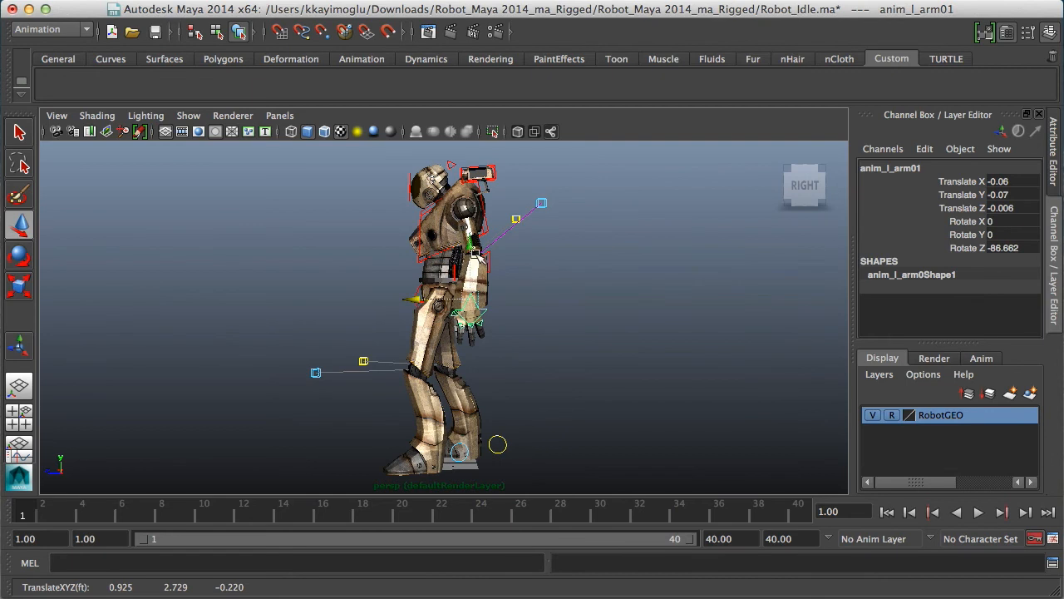
alt+drag(549, 285, 458, 203)
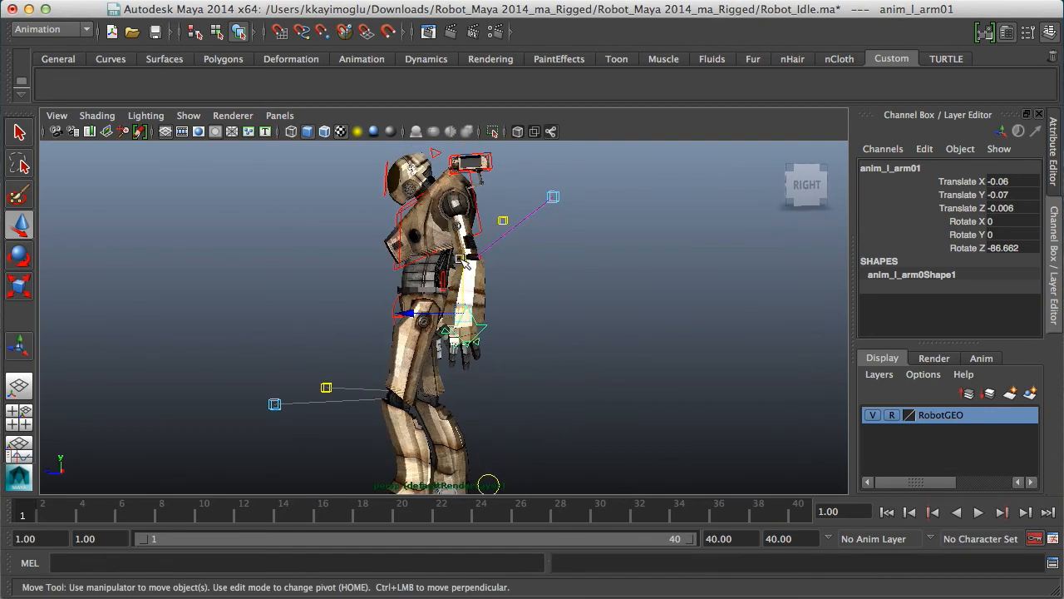
scroll(442, 332, down, 2)
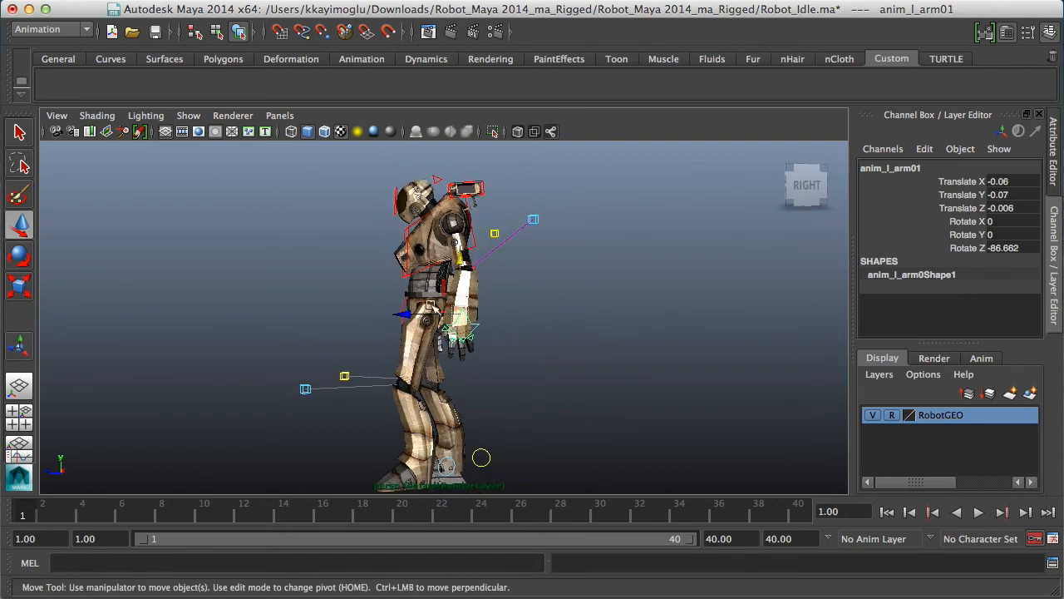
drag(408, 316, 504, 270)
alt+middle_drag(503, 270, 494, 240)
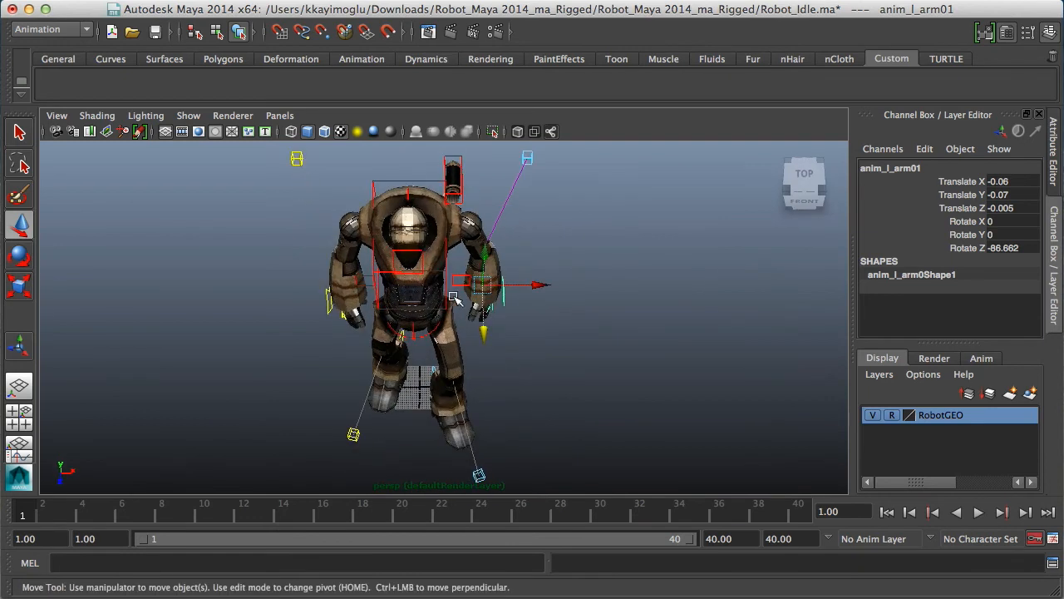
Step: Rotate the head control anim_head01 to about -5.9 degrees in X, -2.8 in Y and 0.3 in Z
click(448, 292)
alt+drag(447, 293, 506, 244)
key(e)
click(488, 226)
click(430, 187)
click(470, 233)
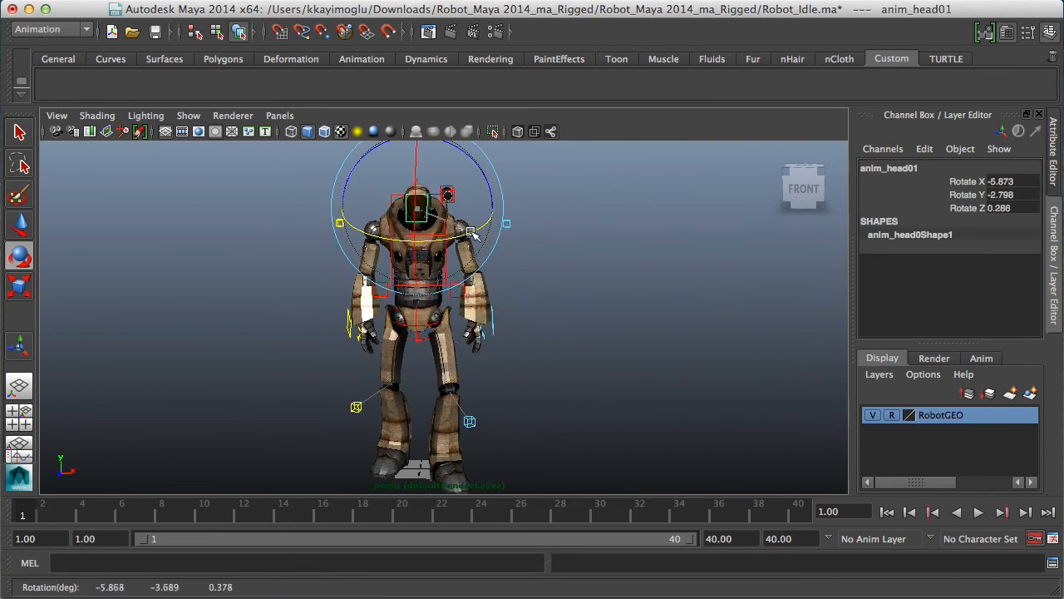
click(564, 273)
Step: Nudge the right arm control anim_r_arm01 to about 0.065 in X, -0.075 in Y and 0.008 in Z
alt+drag(563, 273, 644, 286)
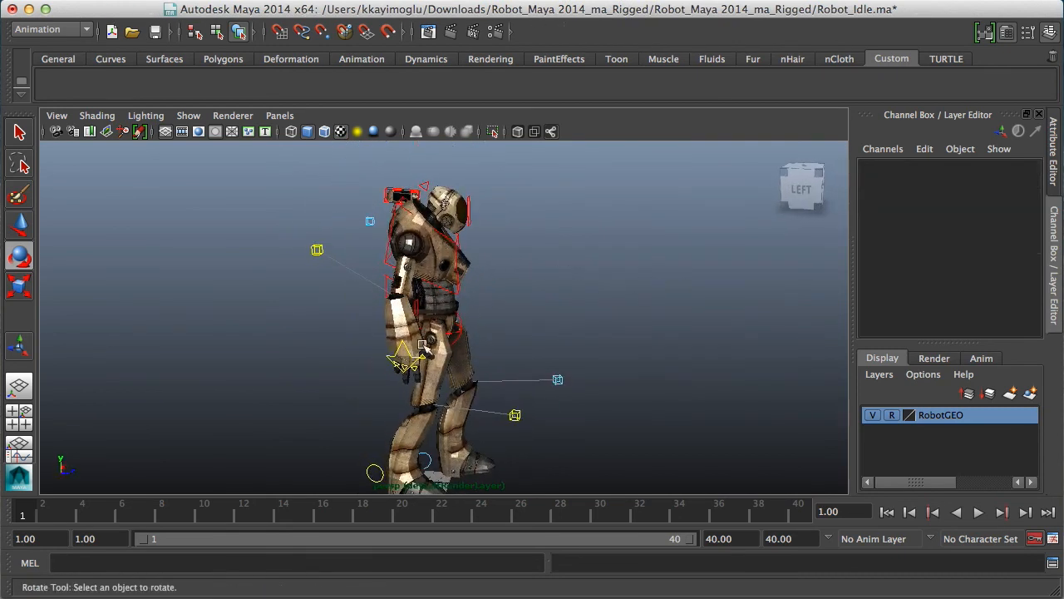
click(405, 352)
alt+drag(552, 324, 426, 275)
key(w)
drag(475, 330, 479, 327)
alt+drag(410, 337, 568, 324)
alt+right_drag(568, 323, 587, 270)
alt+middle_drag(587, 269, 561, 263)
Step: Rotate the right arm control anim_r_arm01 slightly about several axes to angle the hand beside the thigh
key(e)
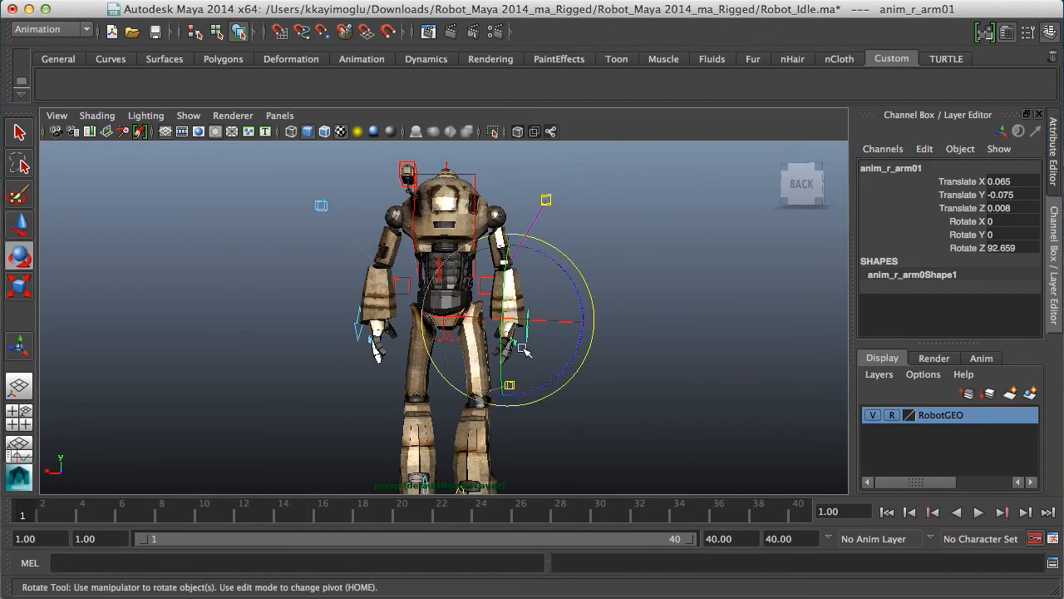
alt+middle_drag(541, 355, 503, 312)
alt+right_drag(503, 312, 584, 299)
drag(532, 260, 528, 302)
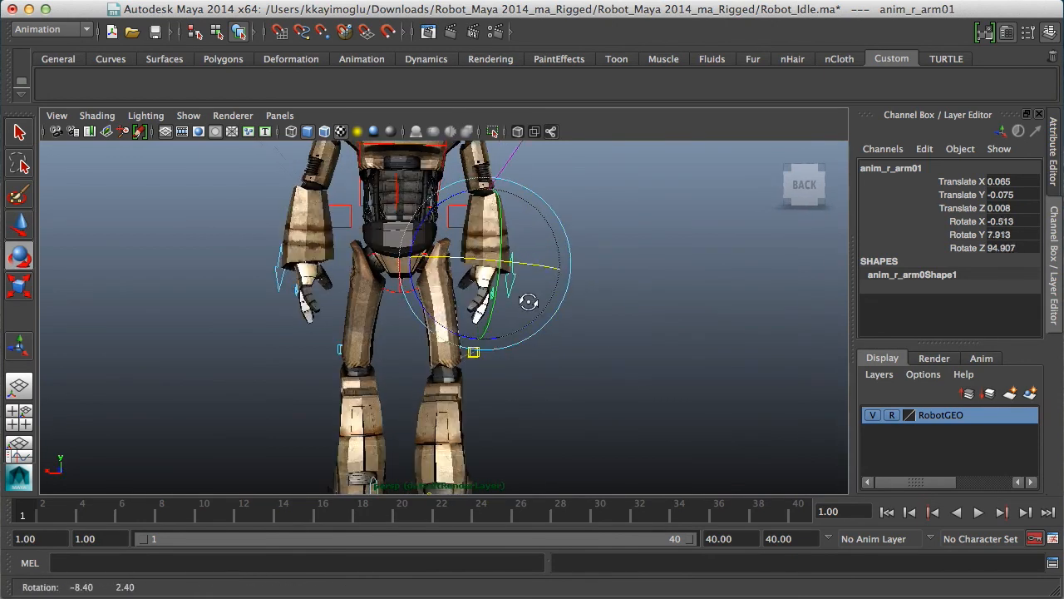
drag(495, 341, 499, 342)
drag(536, 270, 539, 265)
drag(445, 330, 448, 359)
Step: Rotate the left arm control anim_l_arm01 to about -0.3 degrees in X, -10 in Y and -93 in Z
click(293, 284)
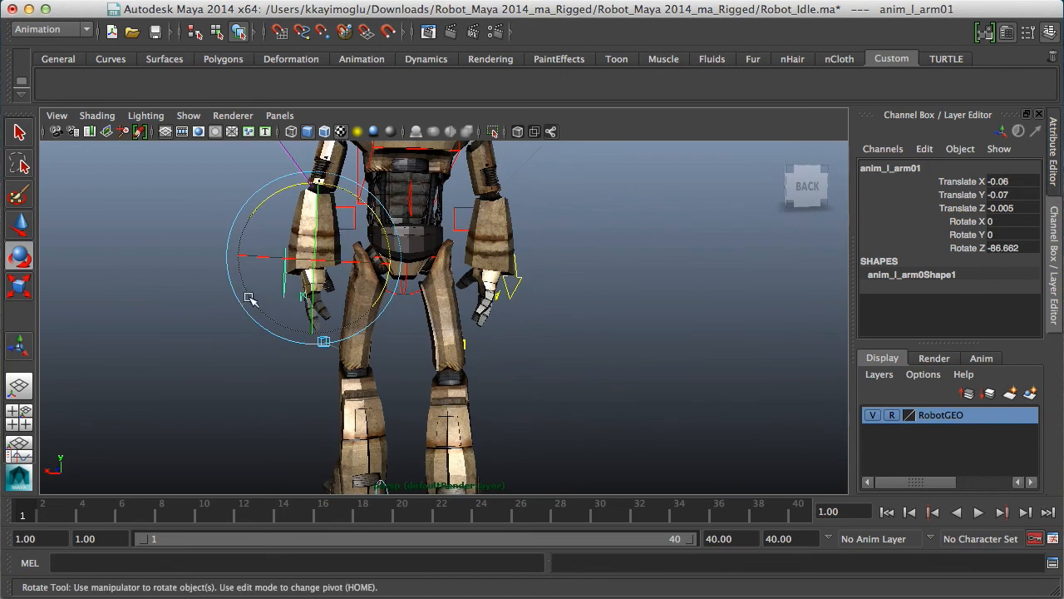
drag(260, 205, 342, 264)
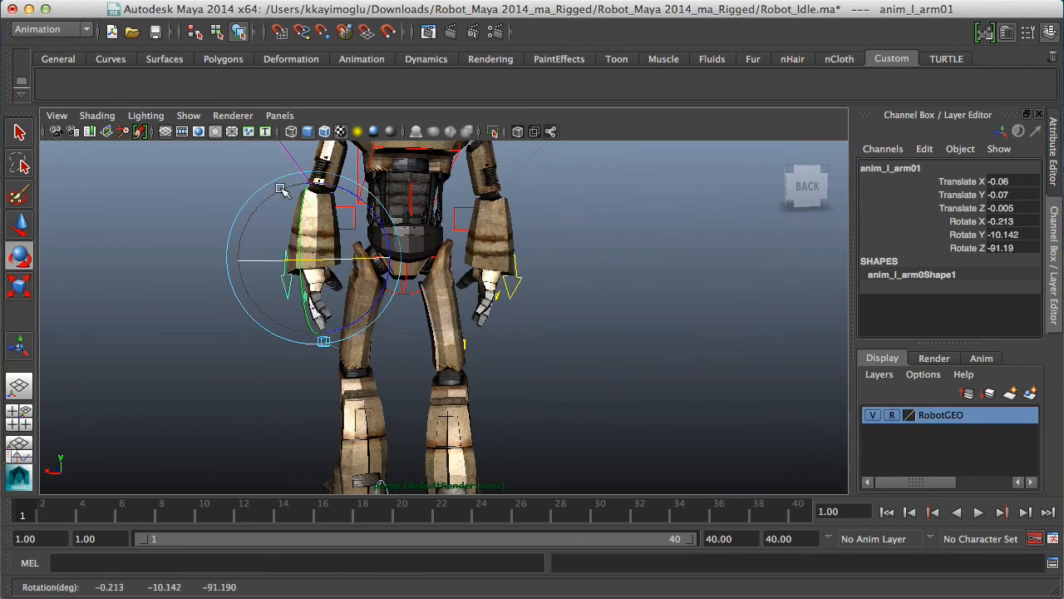
drag(281, 180, 287, 187)
scroll(465, 291, down, 5)
alt+drag(465, 291, 574, 271)
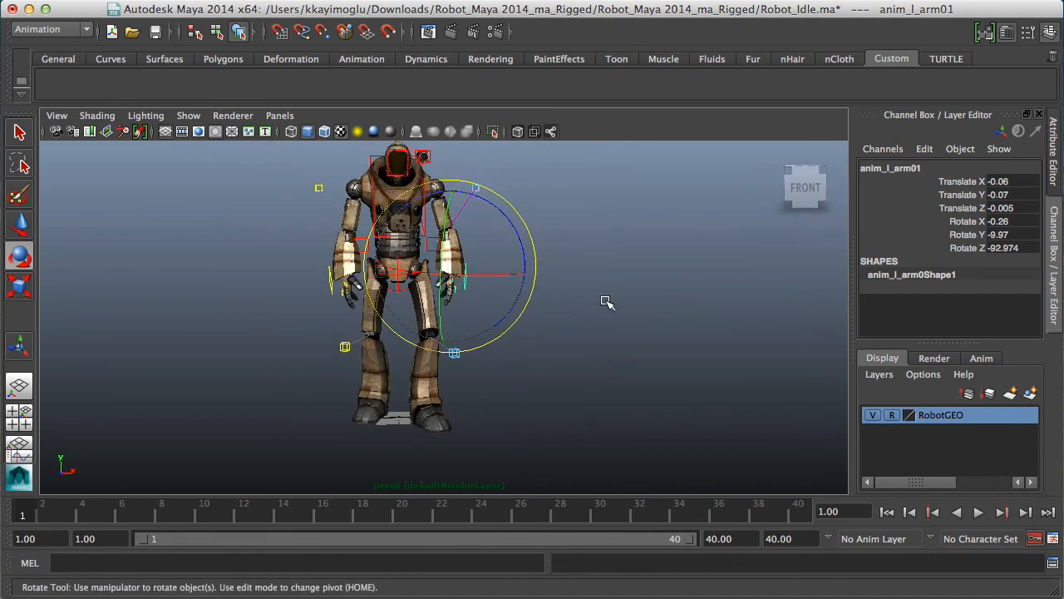
click(592, 332)
Step: Light the viewport with all scene lights and turn off two-sided lighting to show the robot as a black silhouette
alt+right_drag(593, 331, 517, 260)
alt+middle_drag(527, 290, 566, 264)
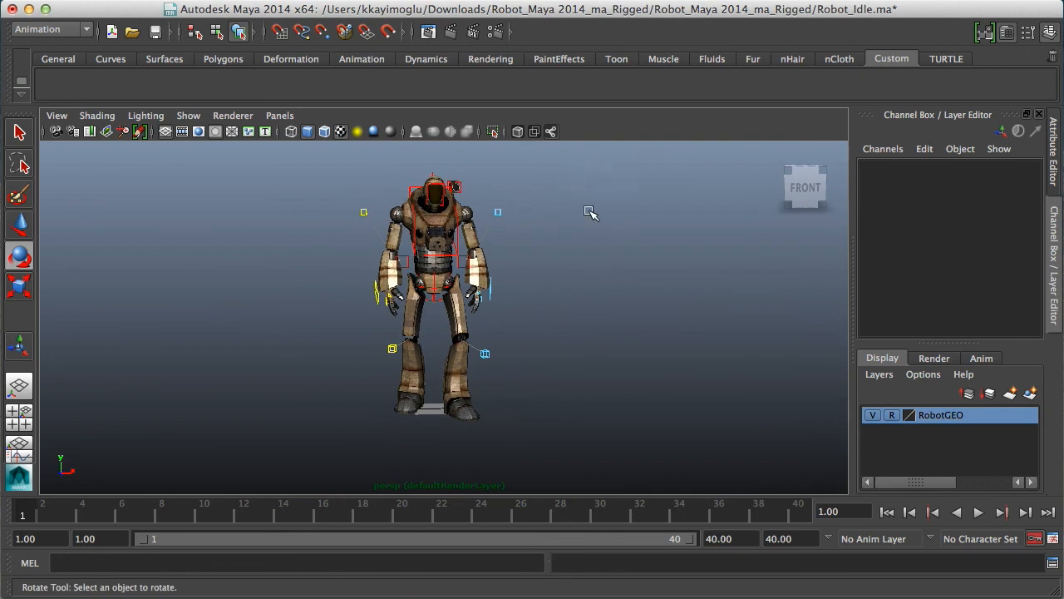
click(359, 131)
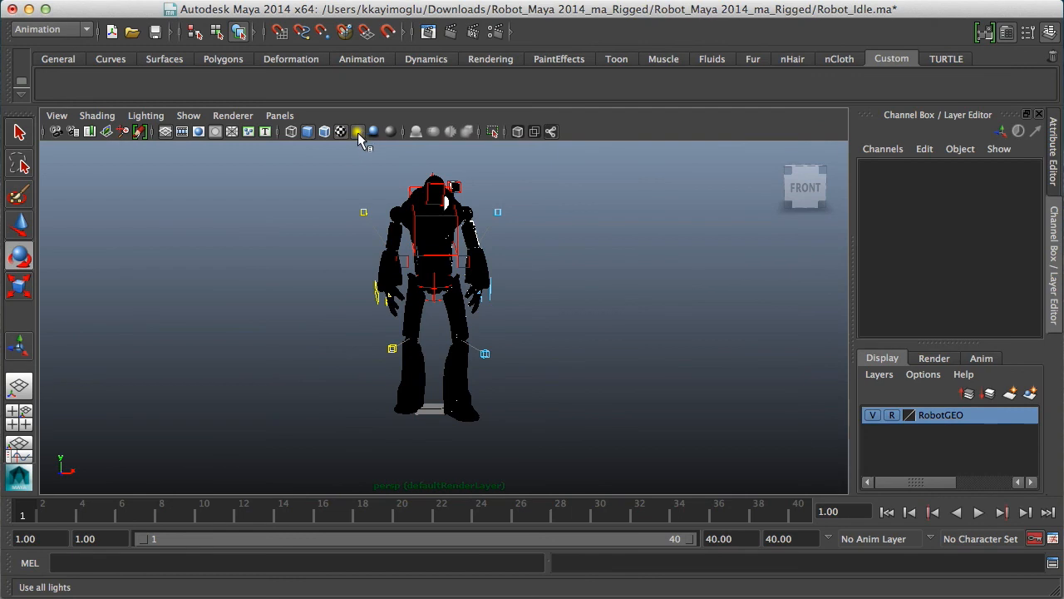
click(153, 117)
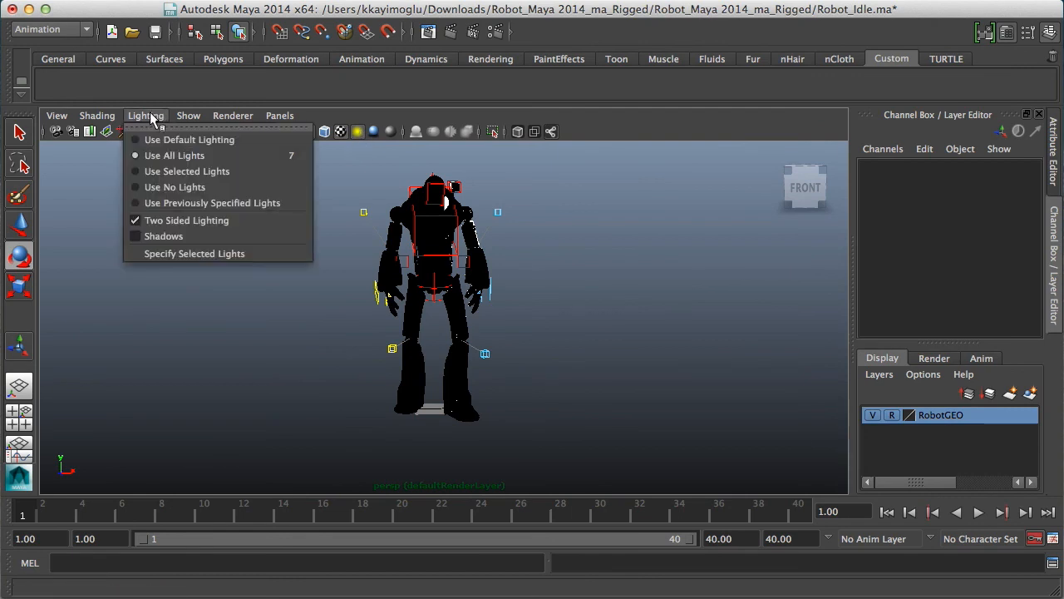
click(170, 223)
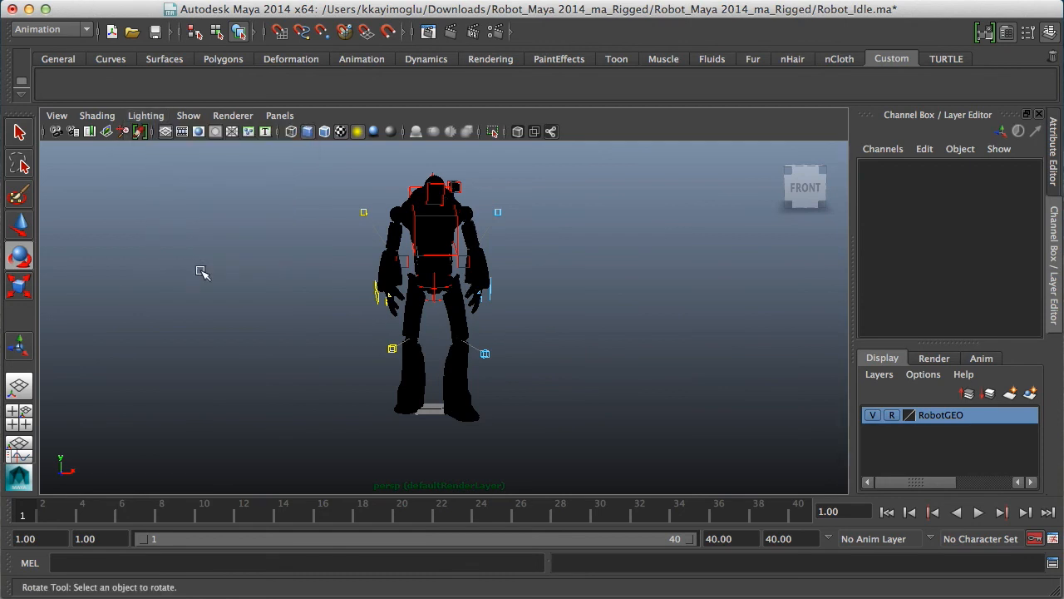
Step: Hide the NURBS curves in the viewport and check the robot's silhouette from several angles
click(189, 116)
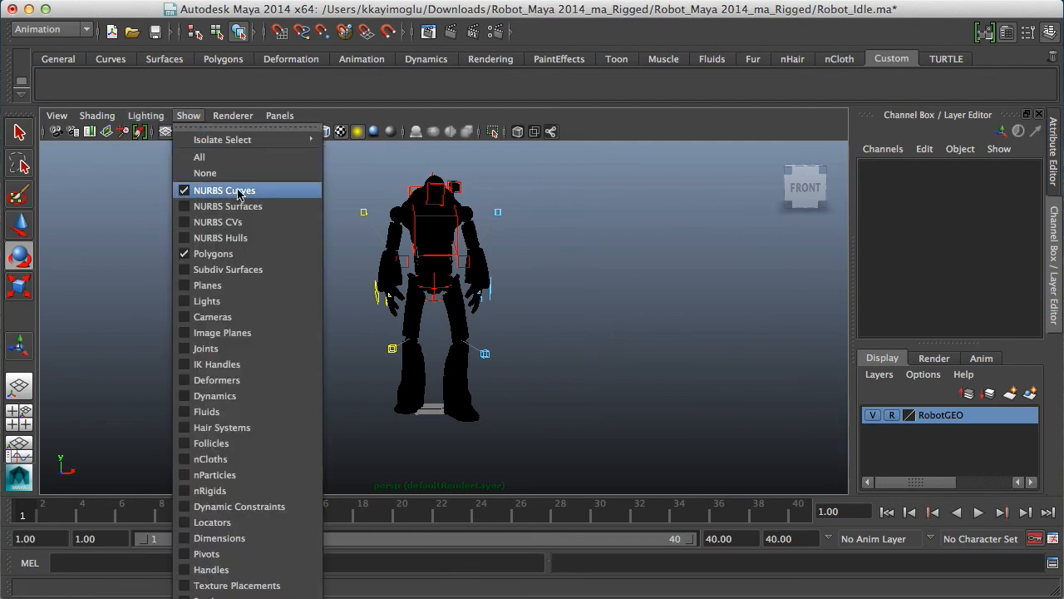
click(234, 197)
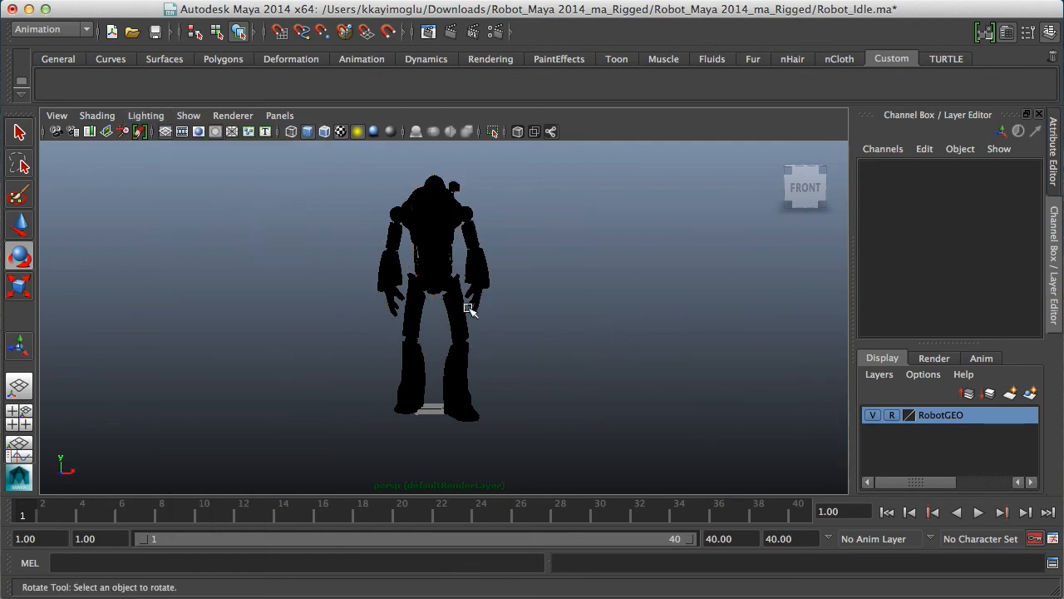
alt+drag(510, 301, 351, 358)
scroll(557, 344, down, 2)
mouse_move(593, 364)
alt+mouse_down()
mouse_move(425, 361)
mouse_move(599, 342)
mouse_move(532, 356)
mouse_move(601, 358)
mouse_move(594, 381)
alt+mouse_up()
Step: Return the viewport to default lighting and turn two-sided lighting back on
click(359, 133)
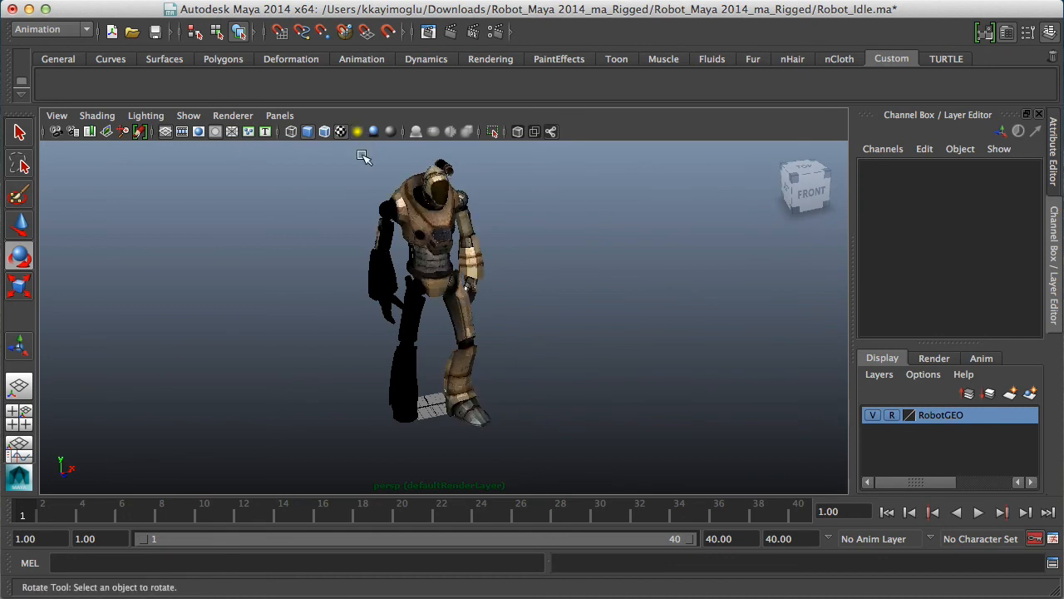
click(140, 115)
click(178, 218)
alt+drag(493, 265, 536, 281)
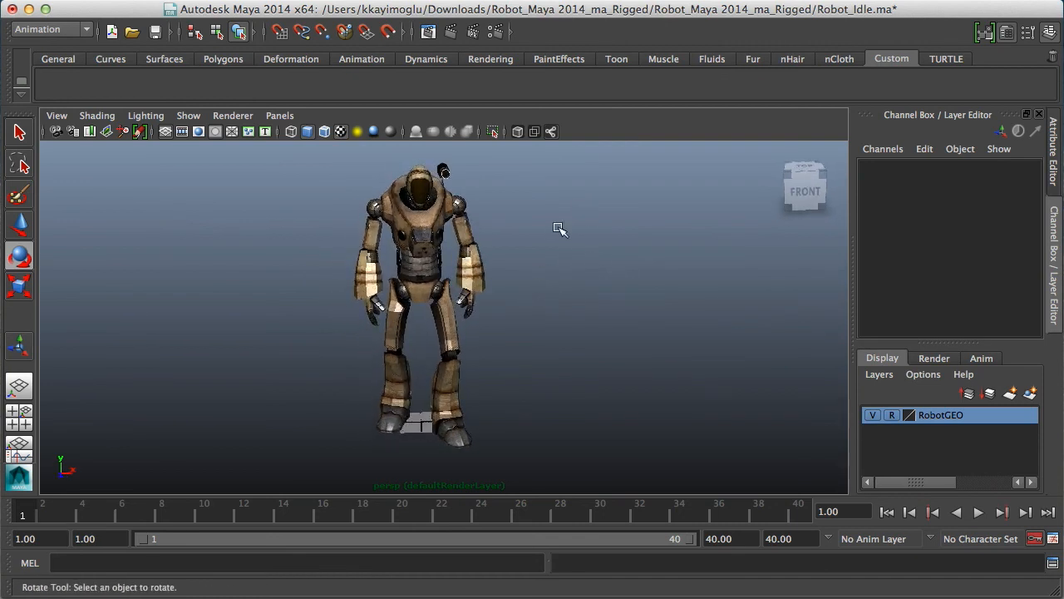